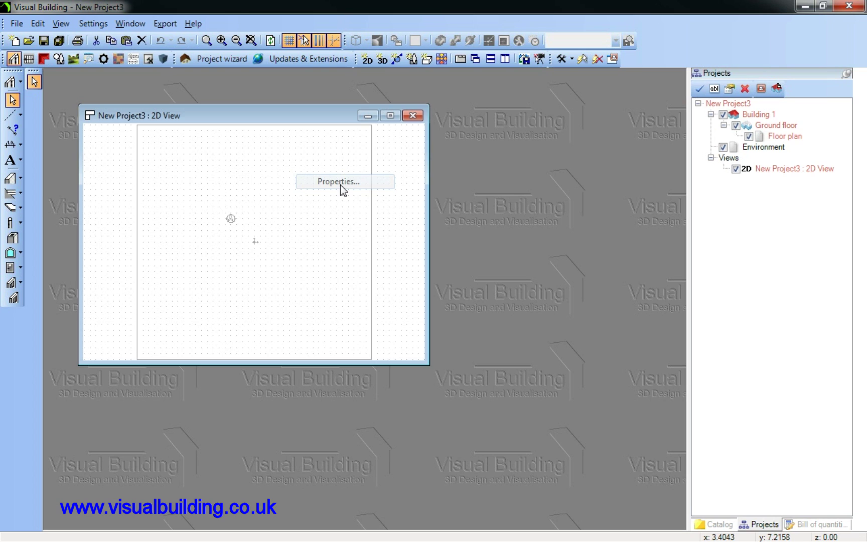
Set the 2D view's drawing scale to 1:100 and maximize the 2D View window.
click(340, 182)
click(416, 164)
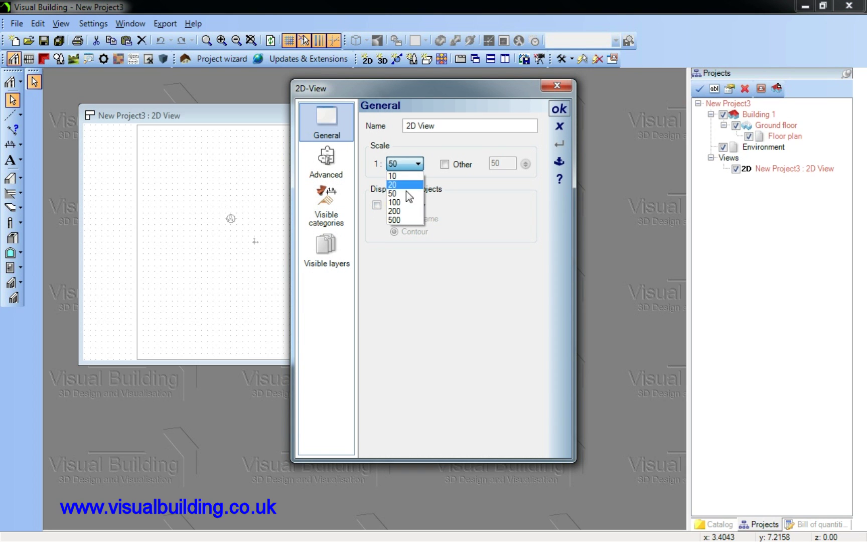
click(401, 202)
click(565, 108)
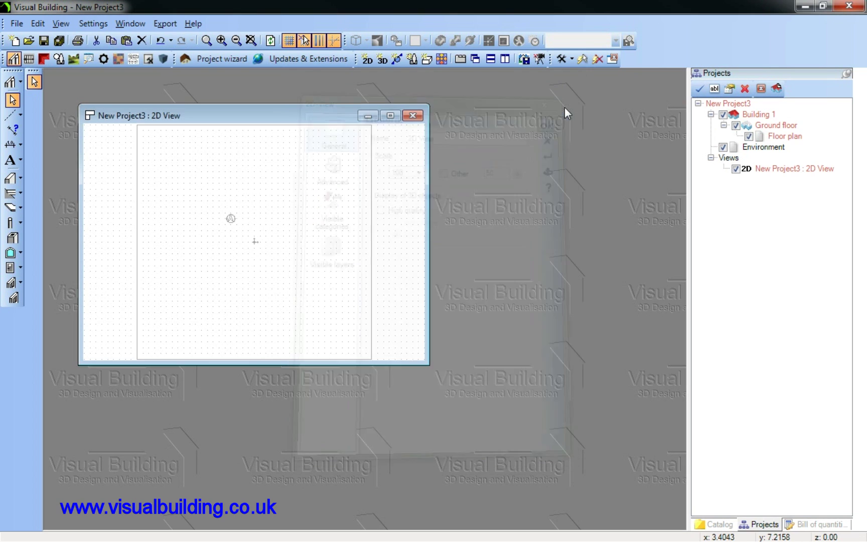
click(388, 116)
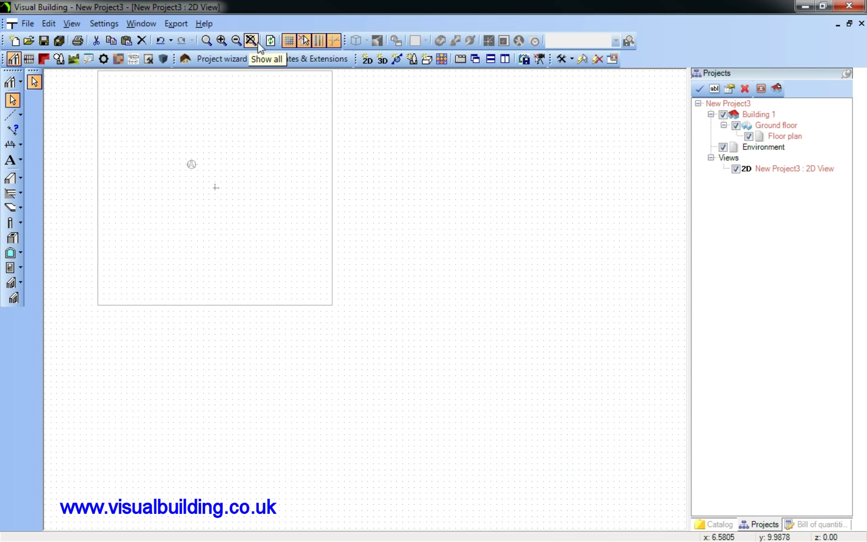
Insert the A3-100-1-L landscape title frame from Fire Escape > Frames and fit it in view.
click(726, 525)
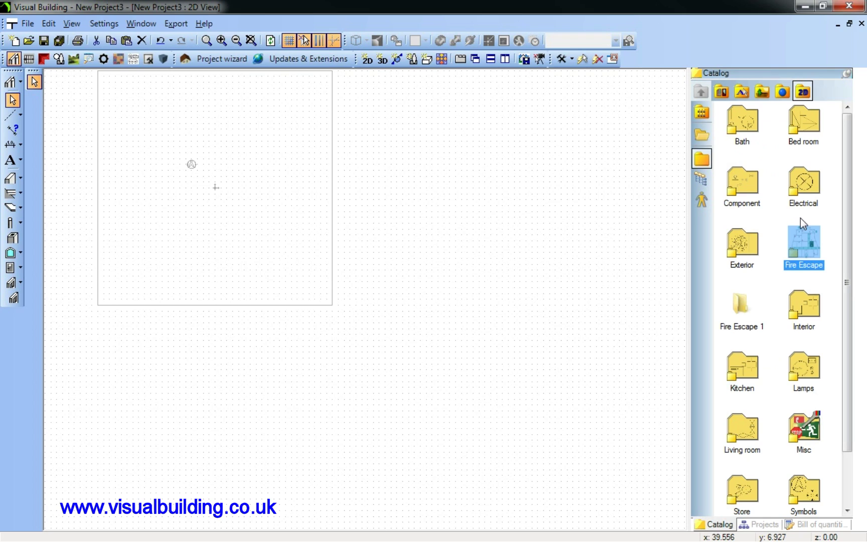
double_click(798, 246)
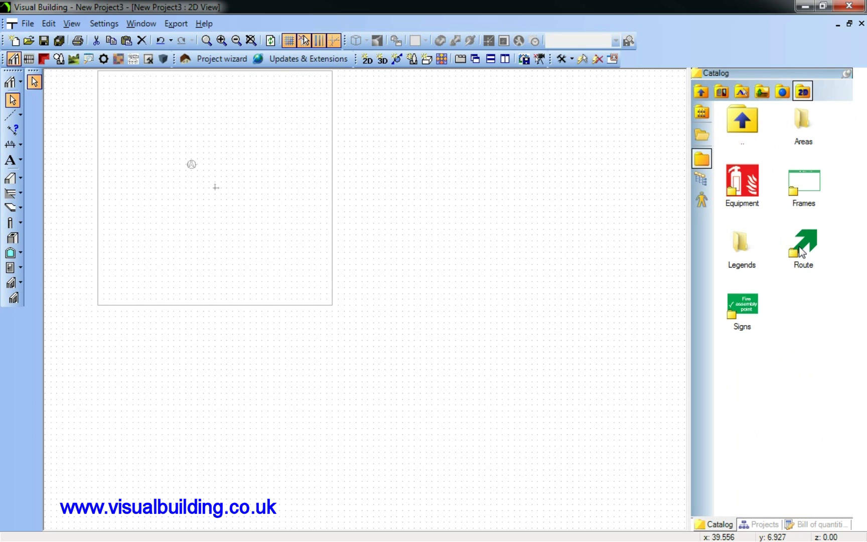
double_click(803, 182)
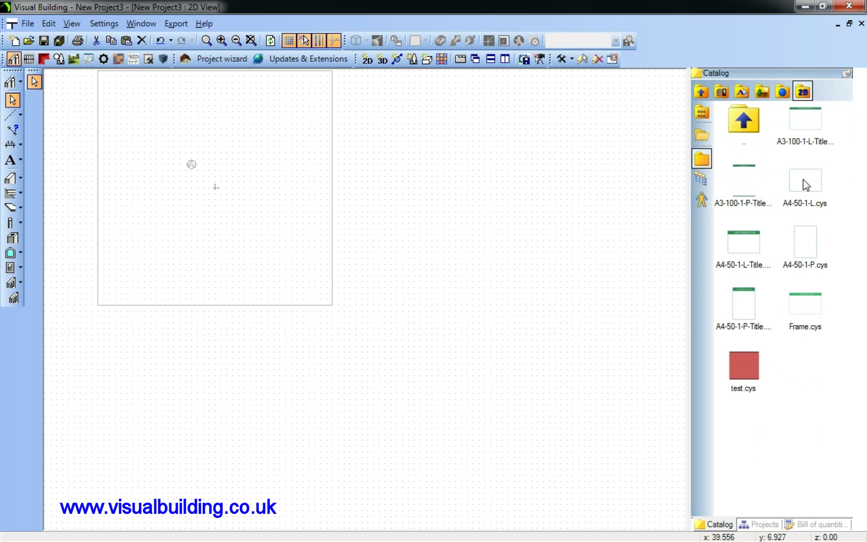
drag(804, 127, 238, 170)
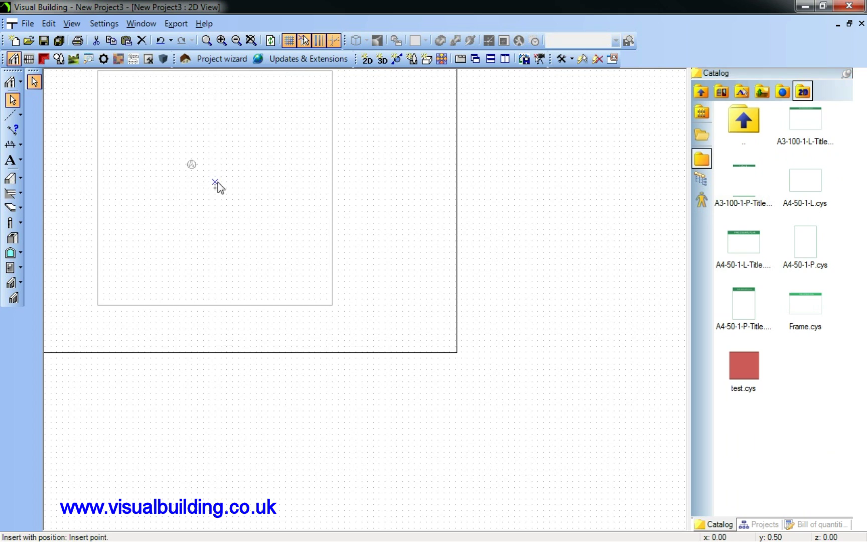
click(251, 43)
key(Escape)
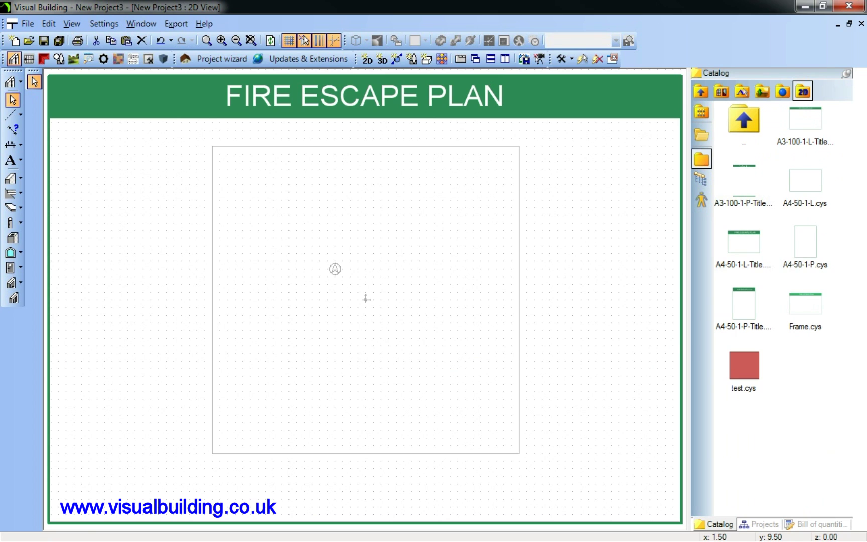
Hide the Environment layer and create a new 'Template' layer under Ground floor.
click(765, 524)
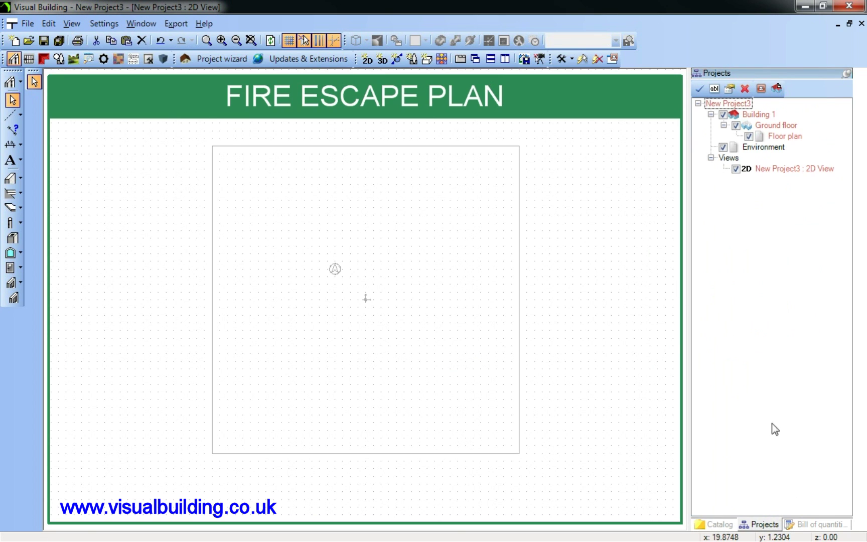
click(723, 147)
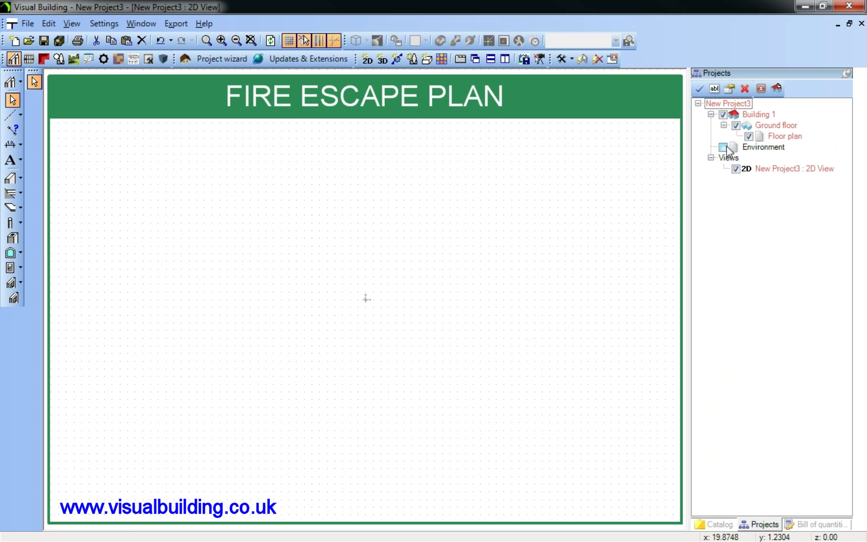
click(771, 126)
right_click(771, 127)
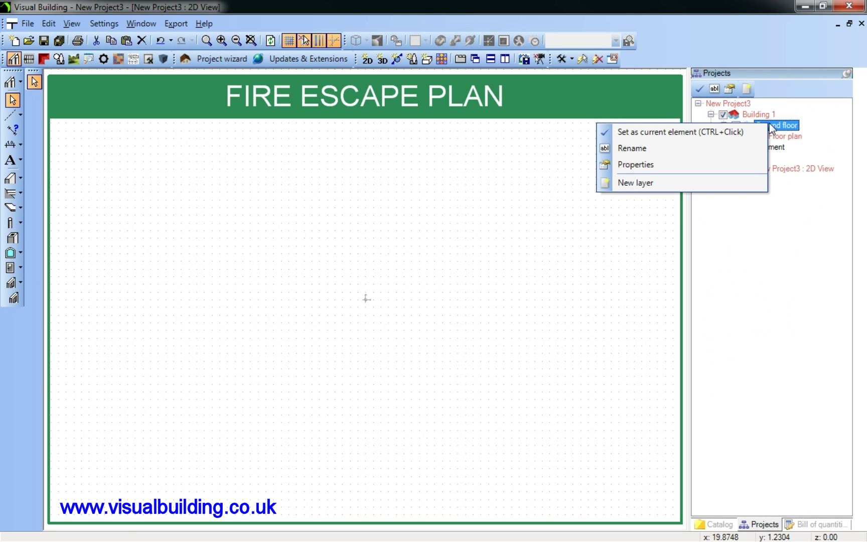
click(651, 184)
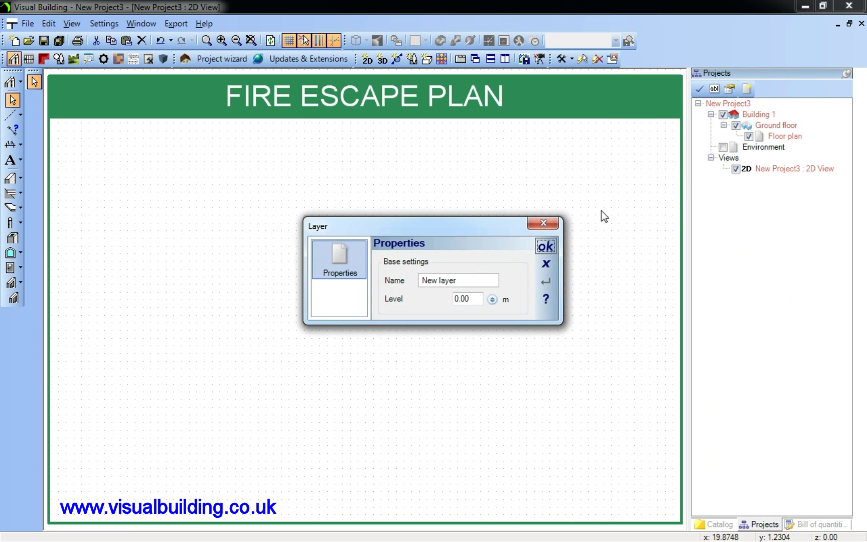
drag(466, 283, 420, 281)
text(Template)
click(548, 246)
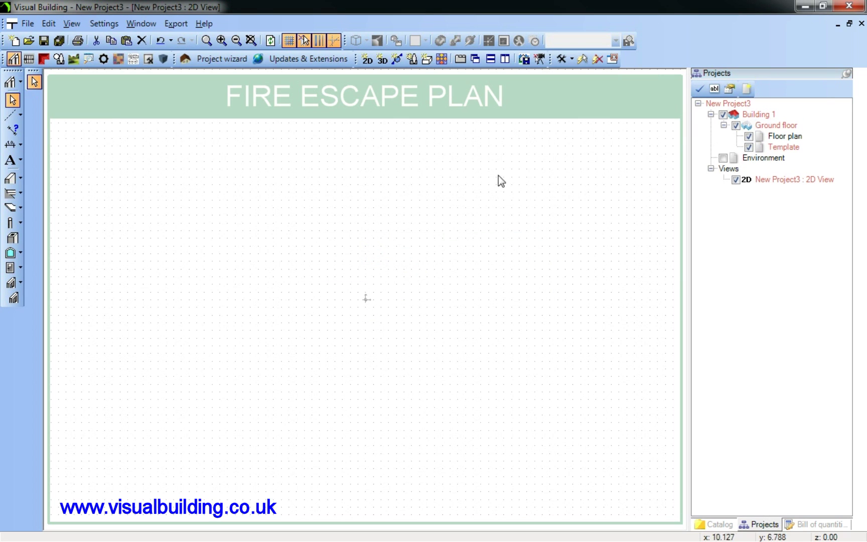
Make Floor plan the current layer and move the title frame onto the Template layer.
right_click(775, 133)
click(746, 148)
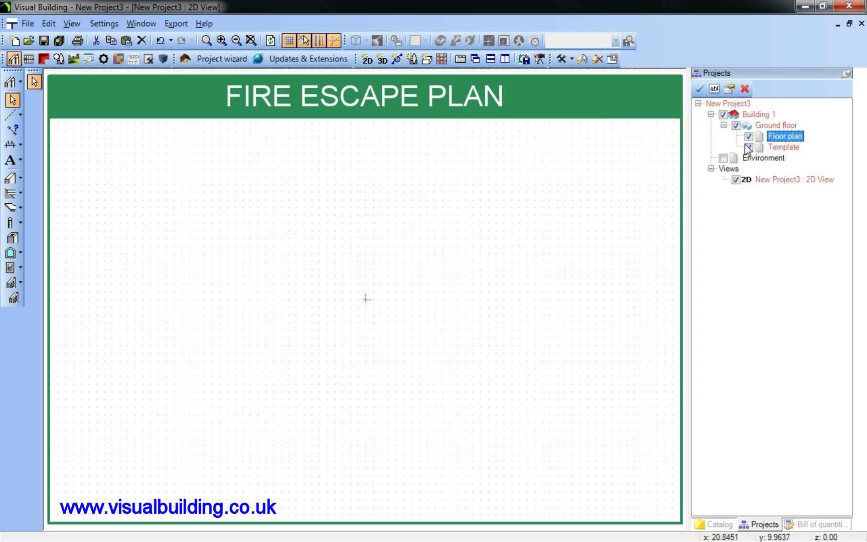
click(602, 114)
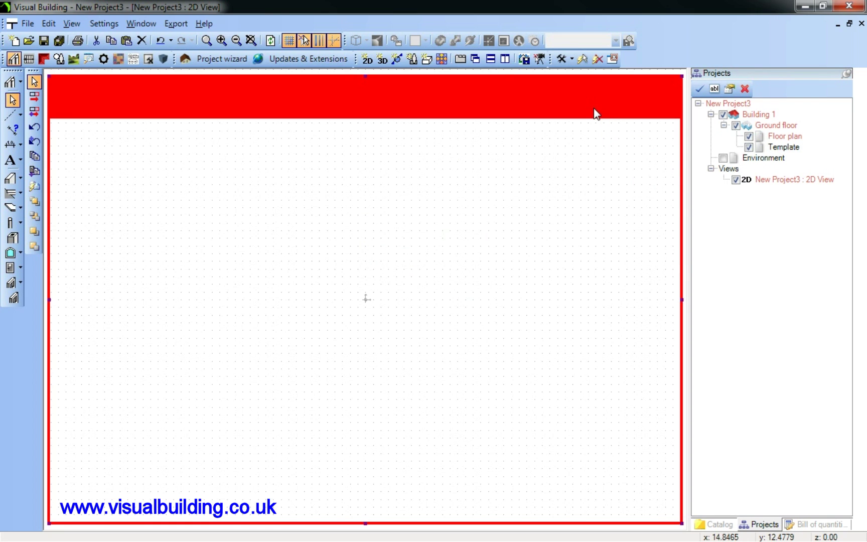
right_click(594, 108)
mouse_move(639, 237)
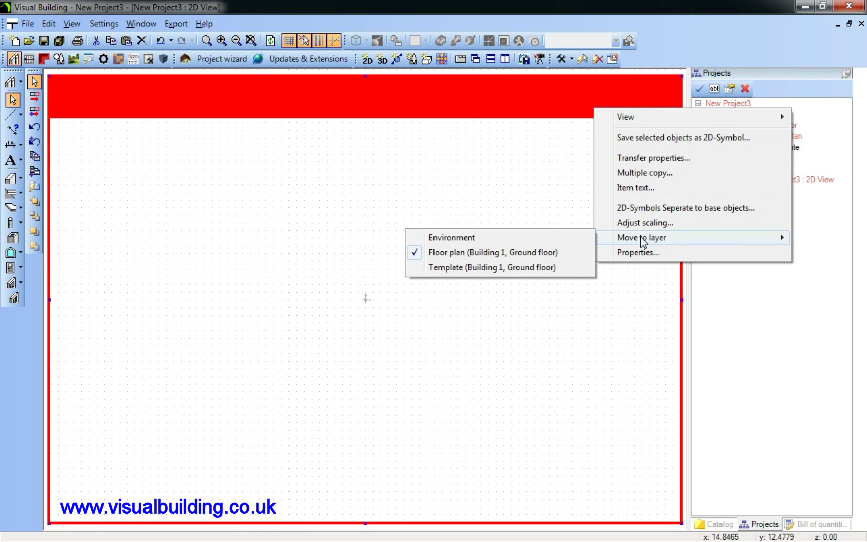
click(471, 268)
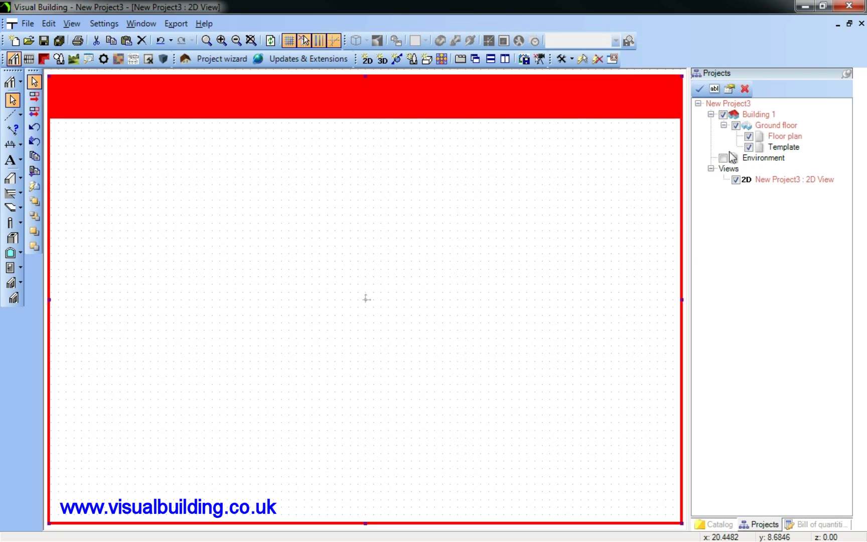
Toggle the Template layer to verify the move, restore Floor plan as current, and deselect the frame.
click(747, 147)
click(749, 147)
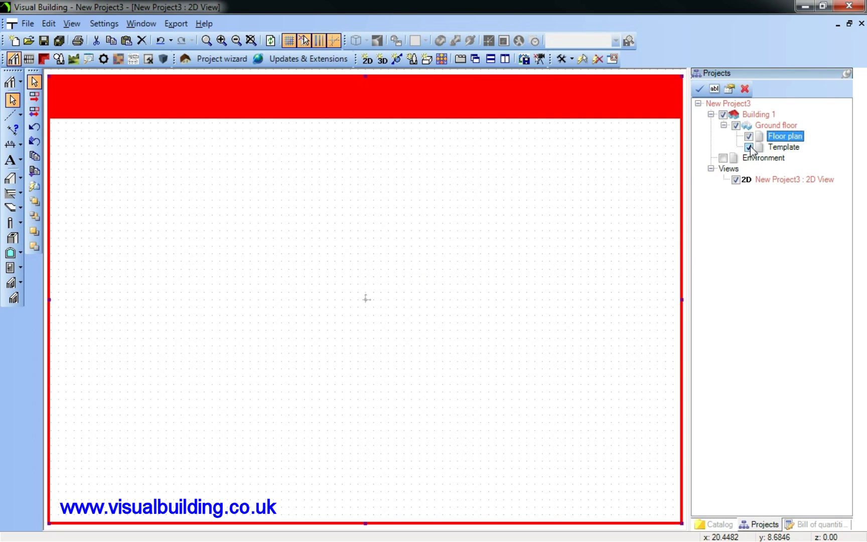
right_click(777, 136)
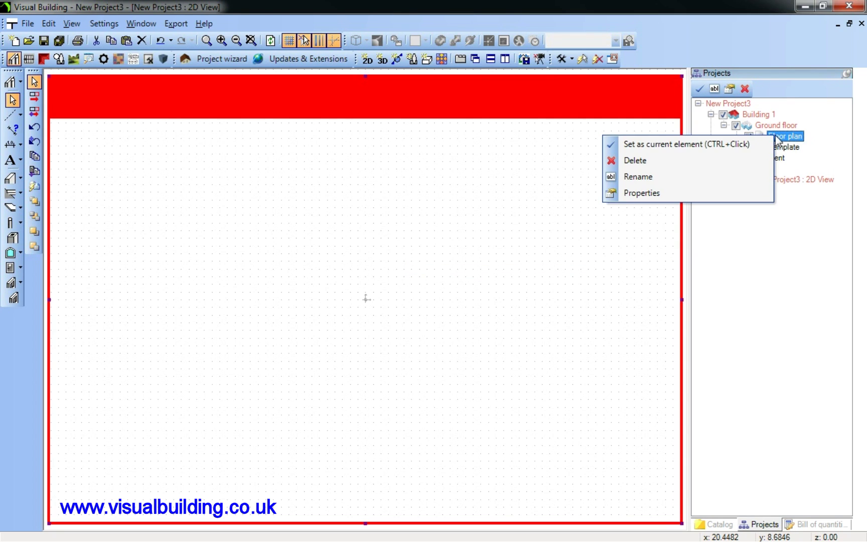
click(739, 146)
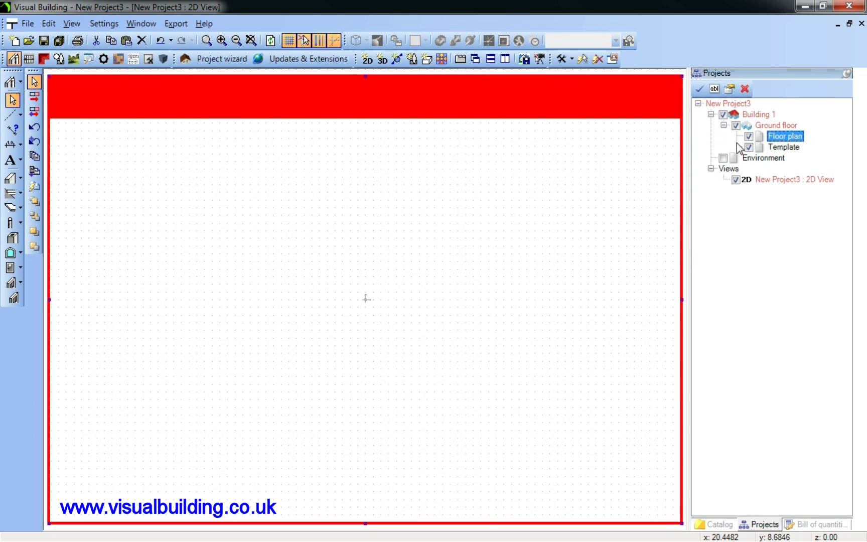
click(312, 157)
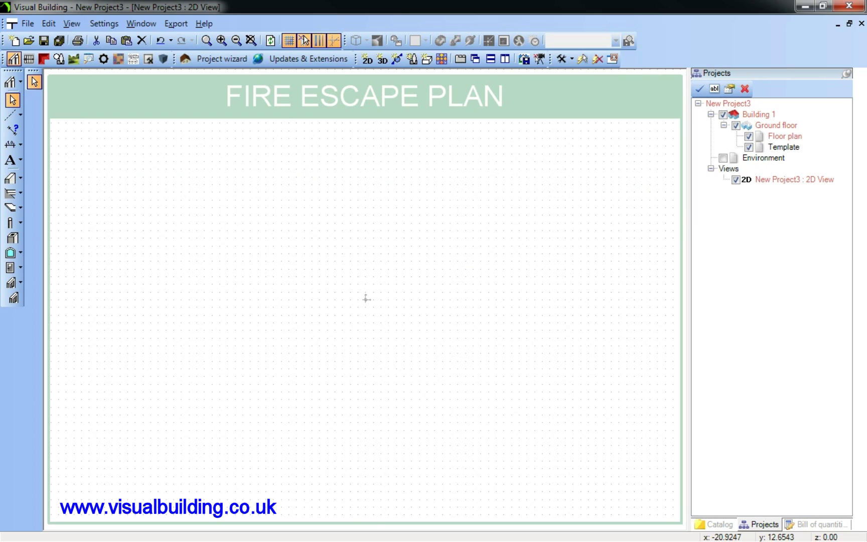
Place a vertical guideline near the frame's left edge and a parallel one 20 m to its right.
click(21, 115)
click(57, 121)
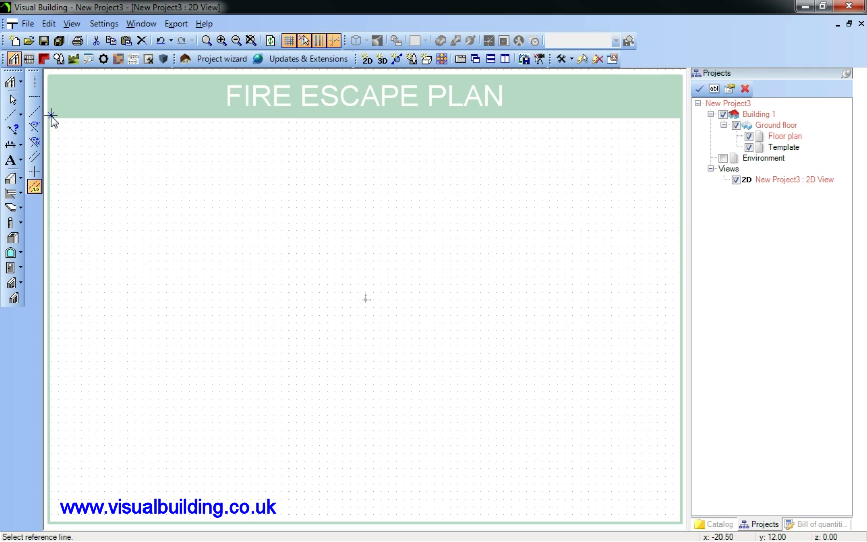
click(38, 84)
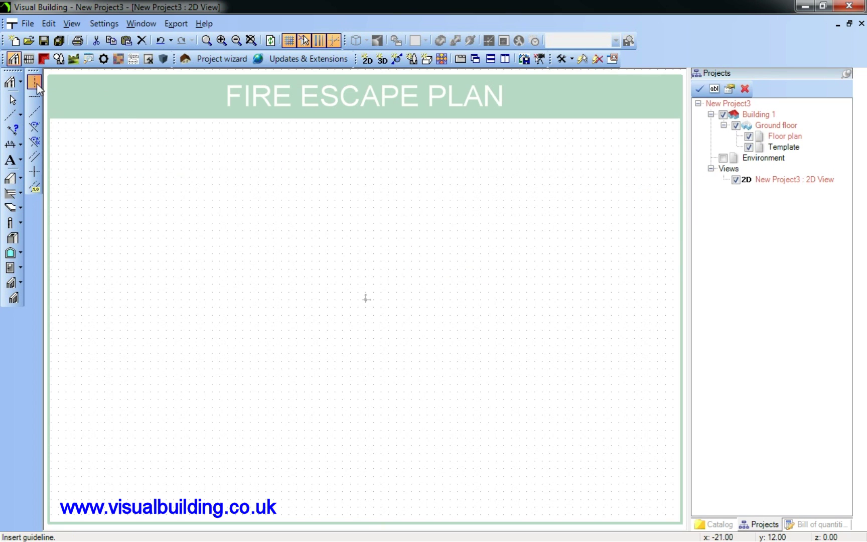
click(82, 177)
click(34, 187)
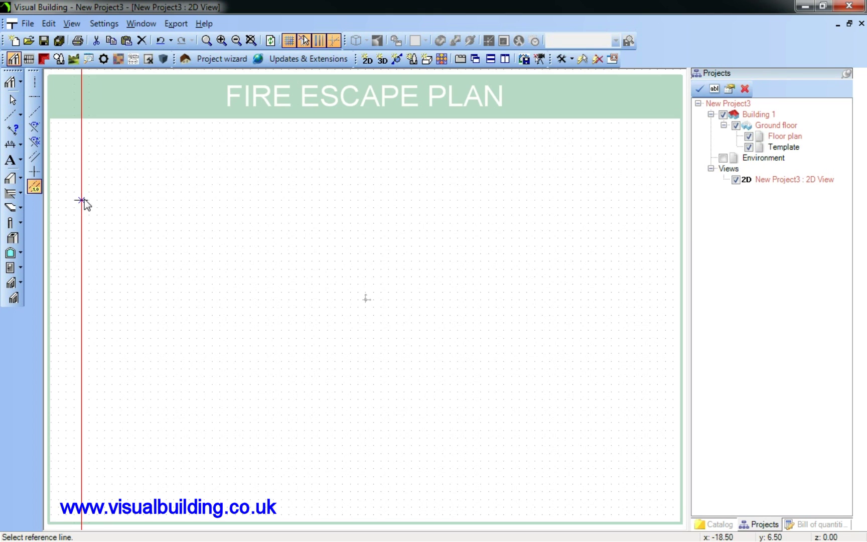
click(81, 201)
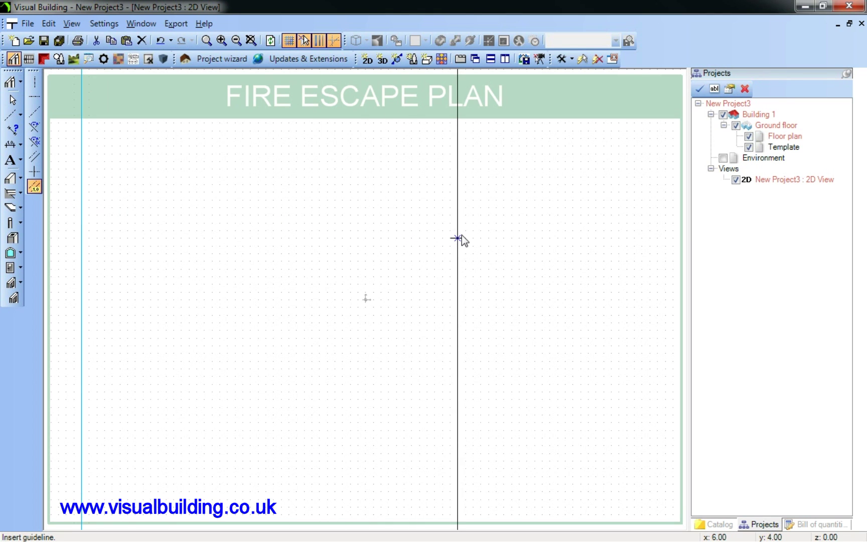
click(461, 234)
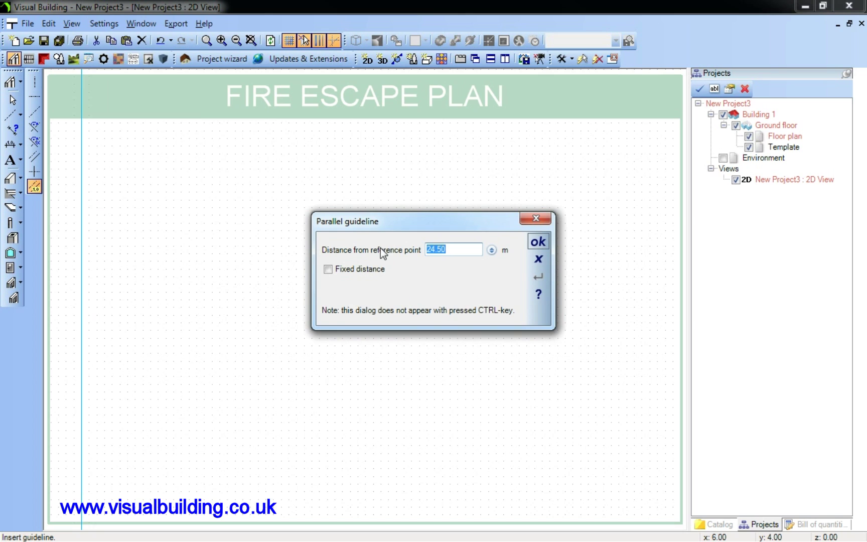
text(20)
click(538, 243)
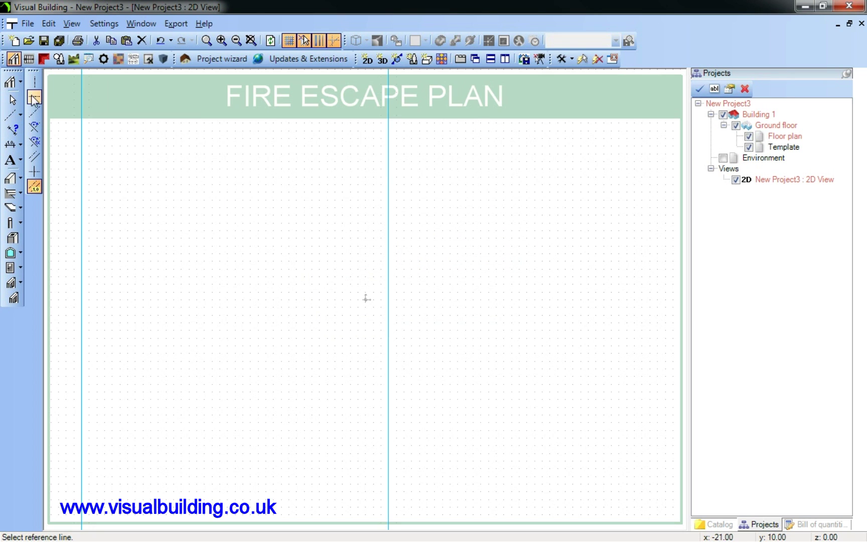
Place a horizontal guideline below the title band and a parallel one 20 m lower.
click(34, 98)
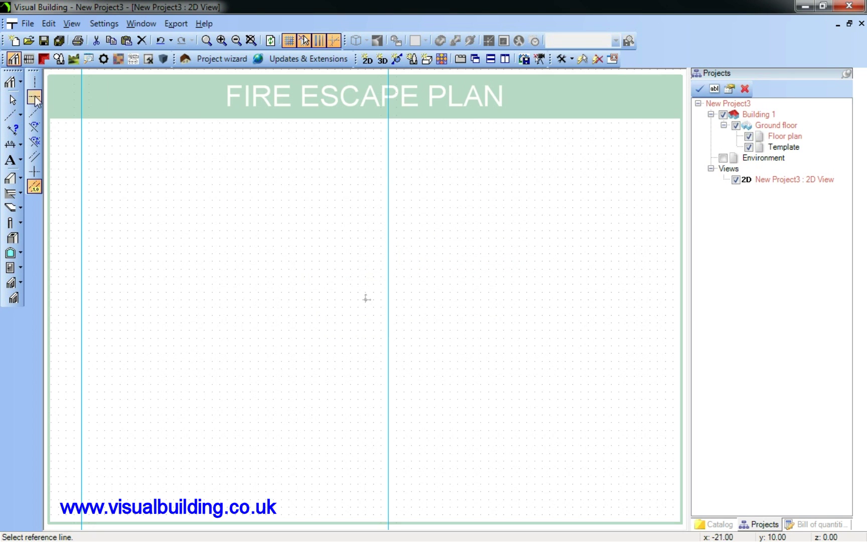
click(111, 161)
click(34, 186)
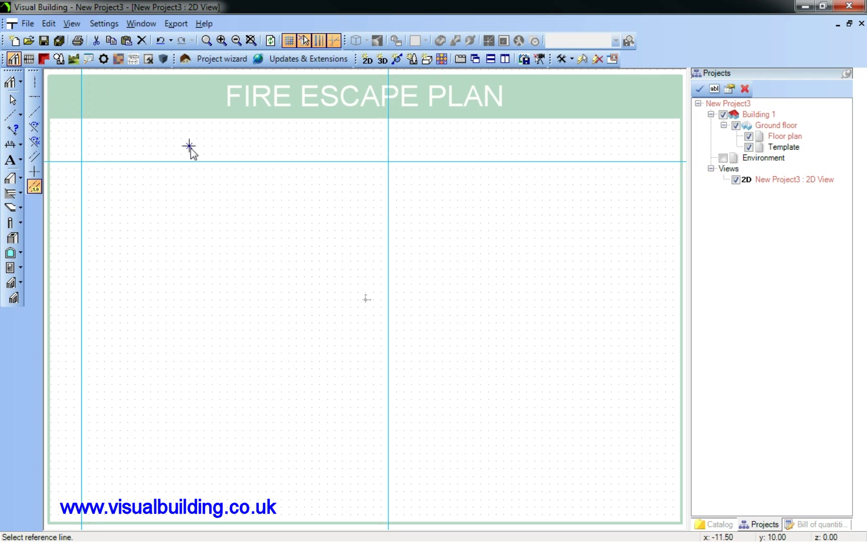
click(190, 166)
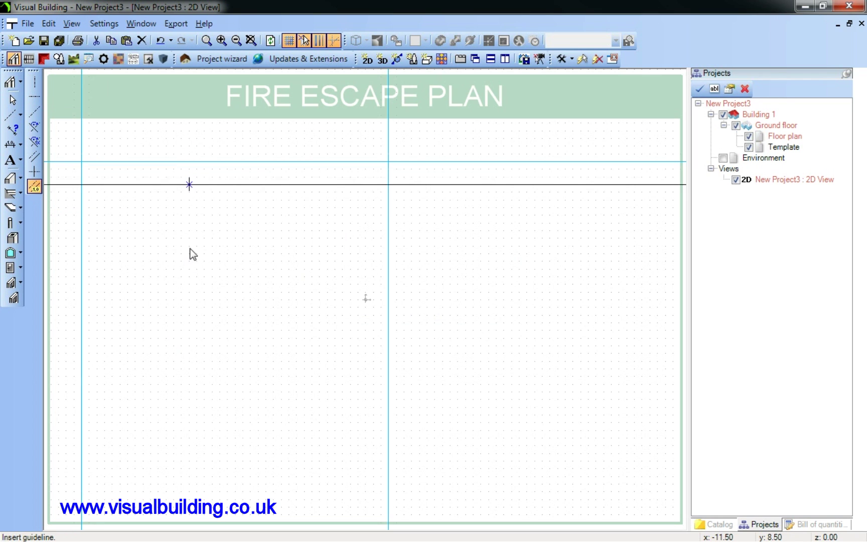
click(199, 468)
click(537, 242)
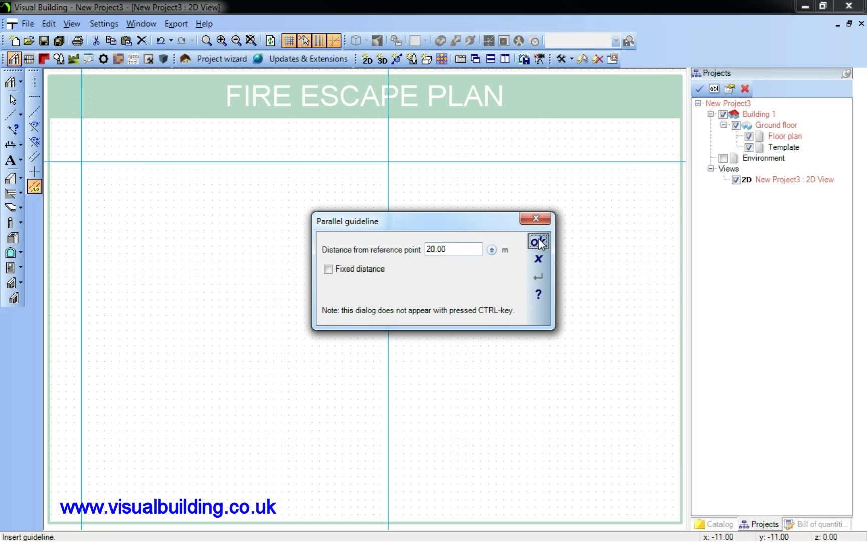
Draw a closed chain of external walls through the four guideline intersections, forming the 20 m Room 1.
click(21, 178)
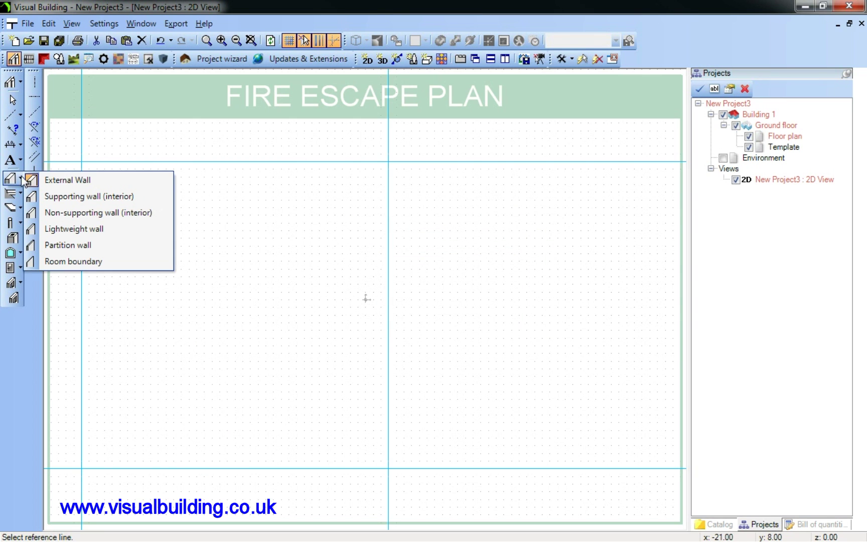
click(55, 182)
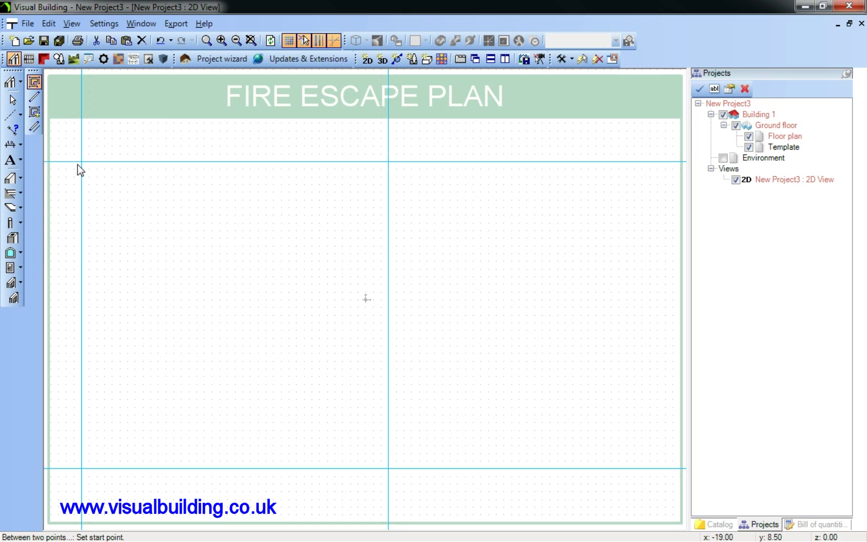
click(81, 160)
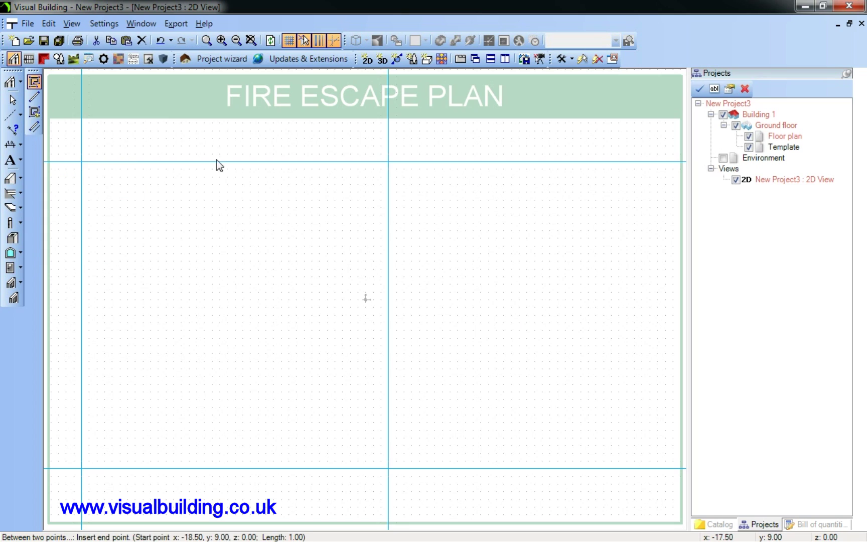
click(386, 160)
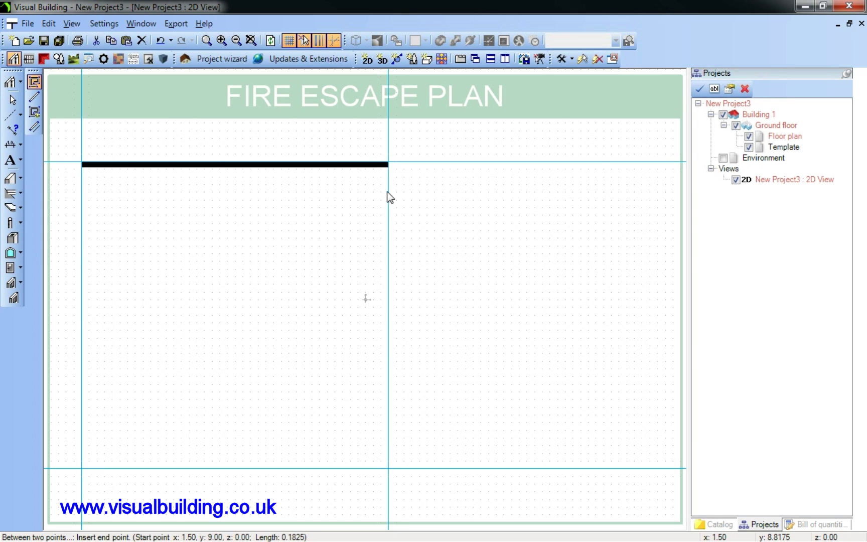
click(388, 468)
click(82, 468)
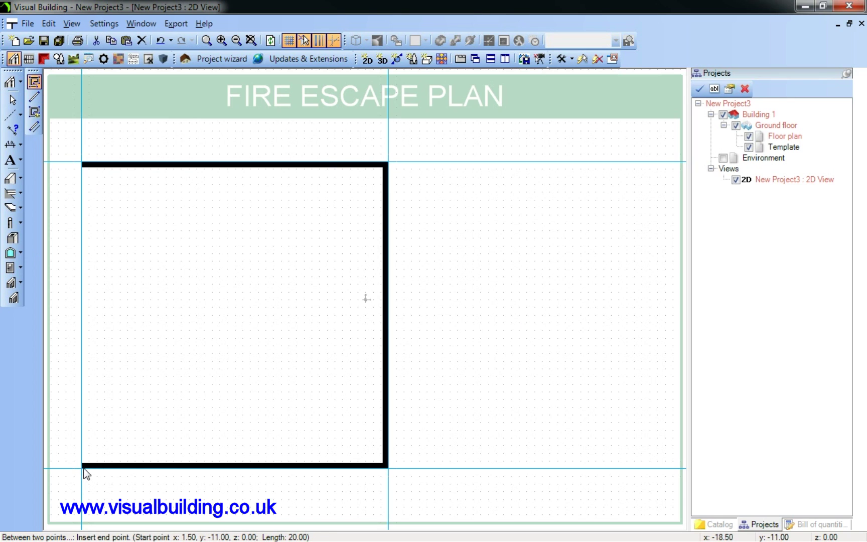
click(82, 163)
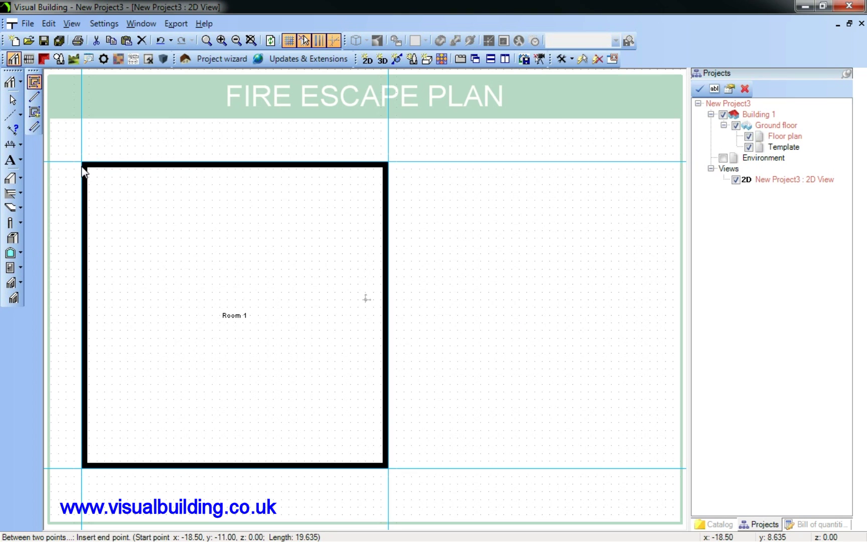
key(Escape)
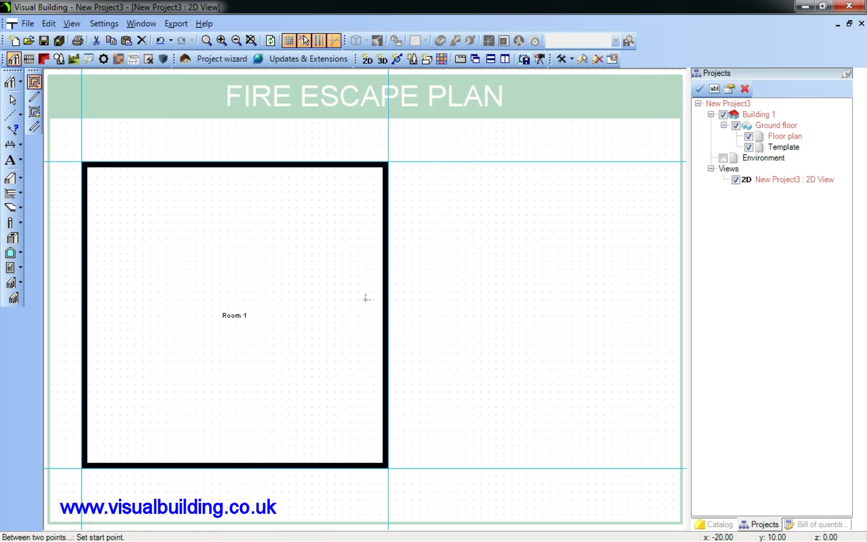
Add a horizontal guideline across Room 1 and an interior supporting wall along it.
click(13, 115)
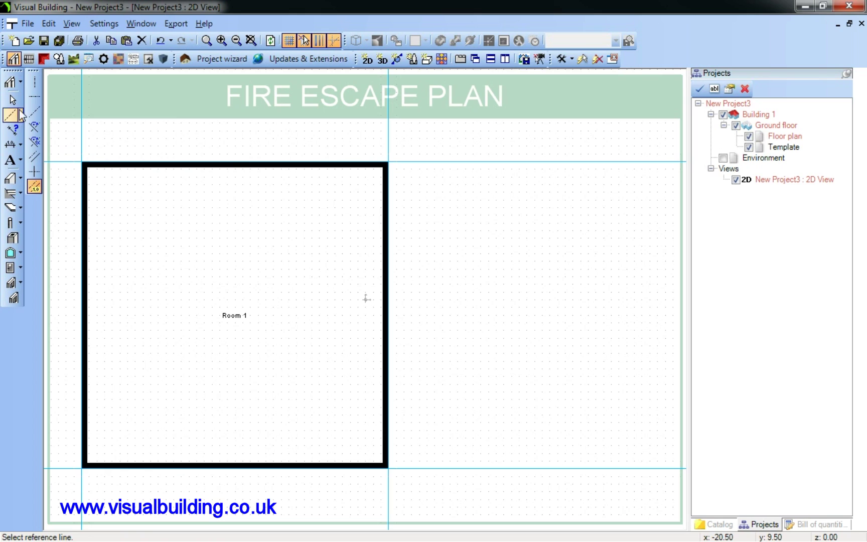
click(34, 96)
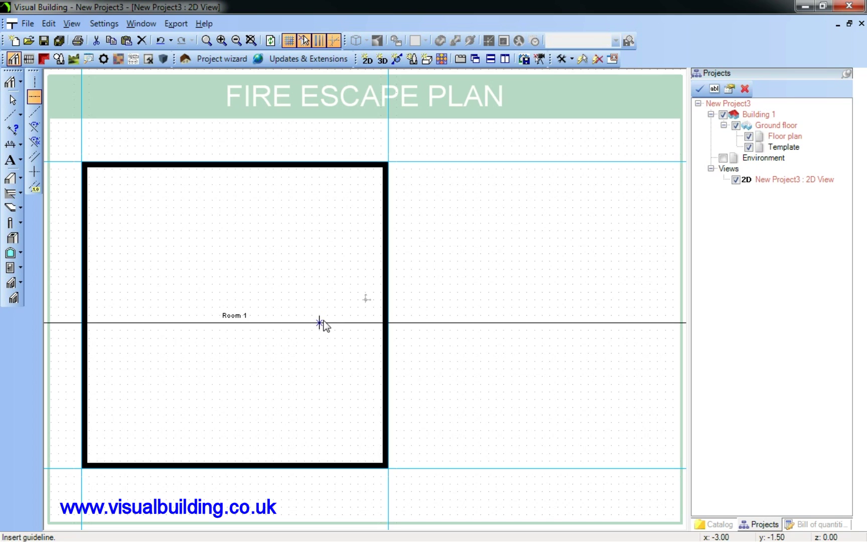
click(324, 321)
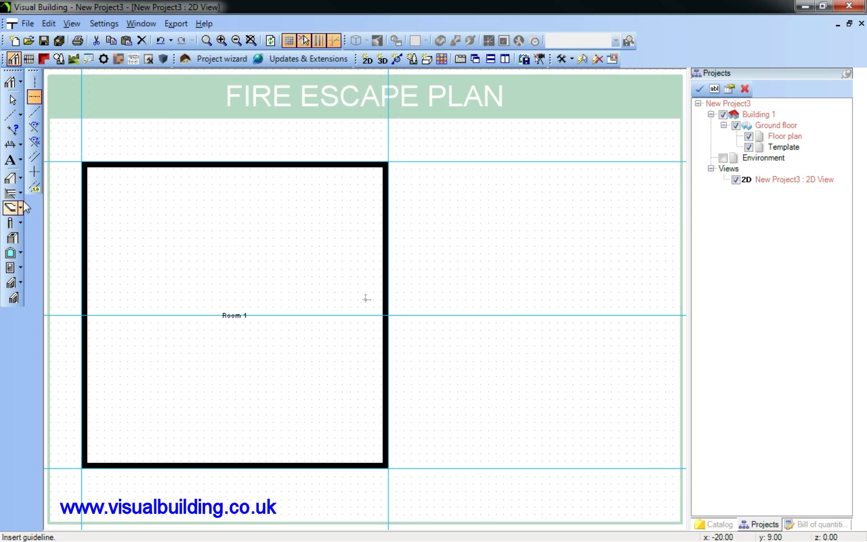
click(21, 179)
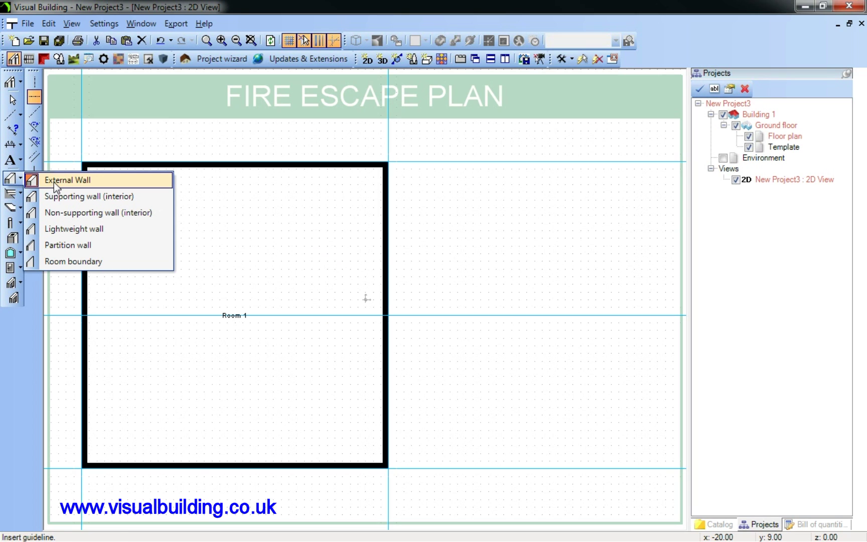
click(54, 182)
click(21, 178)
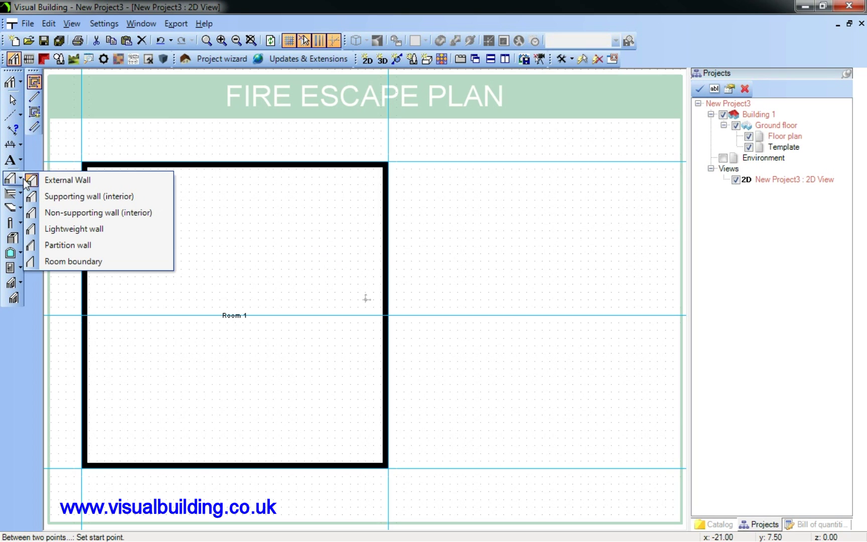
click(55, 194)
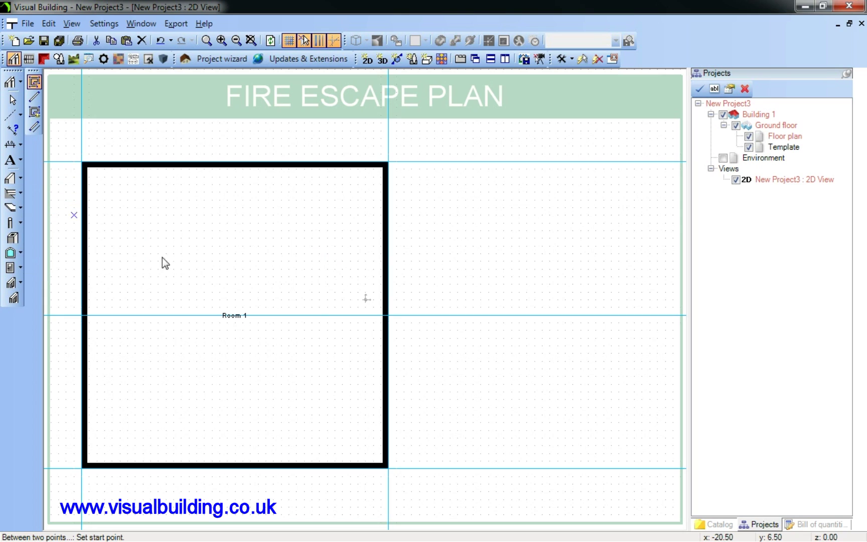
click(384, 316)
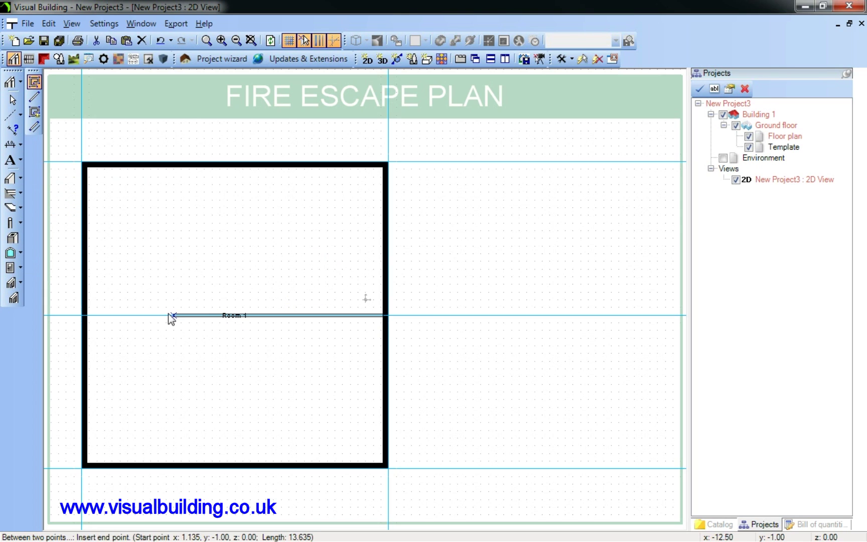
click(89, 315)
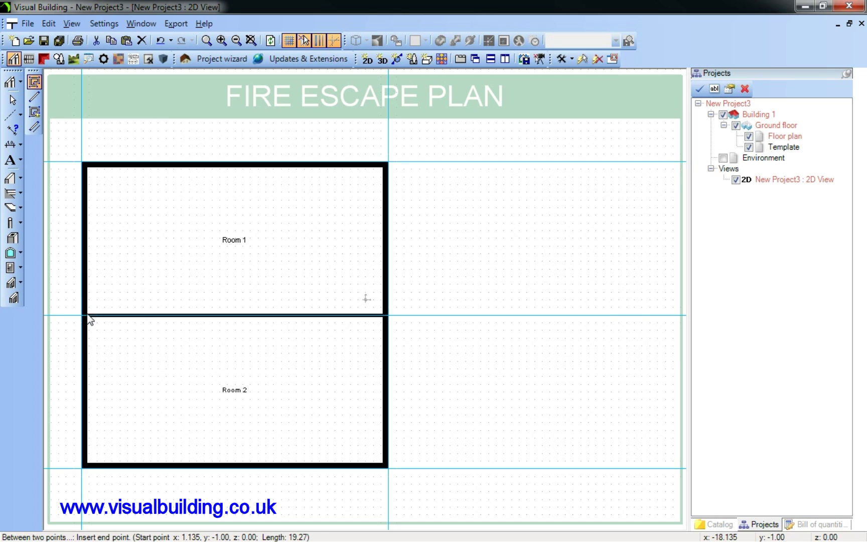
key(Escape)
Draw a second parallel interior wall from the right to left wall, forming a narrow corridor.
scroll(386, 273, down, 1)
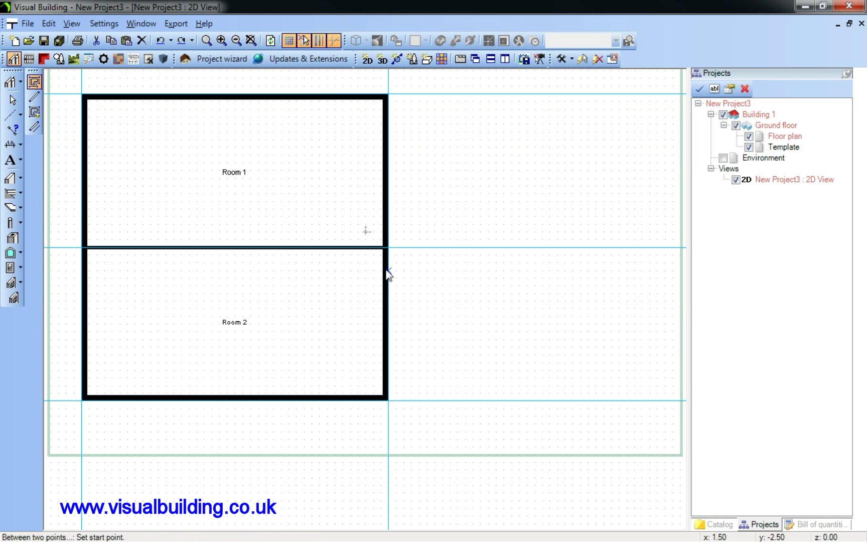
click(366, 277)
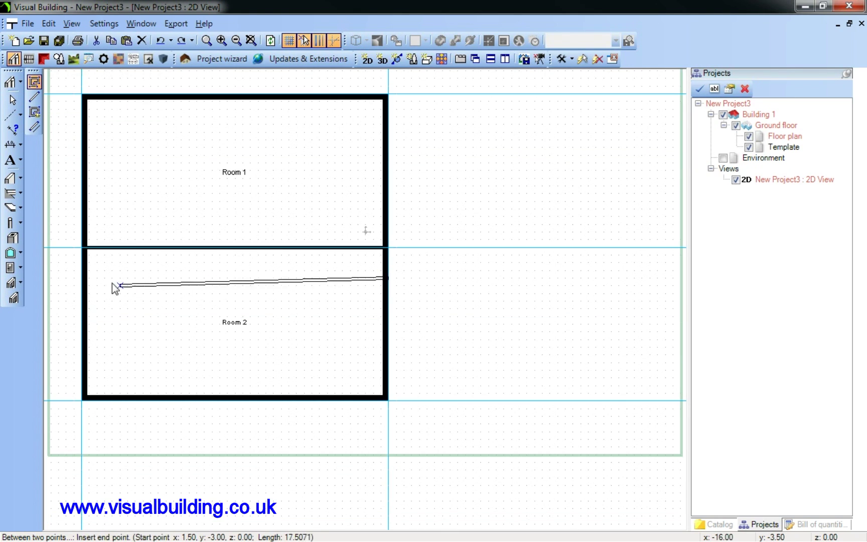
click(83, 278)
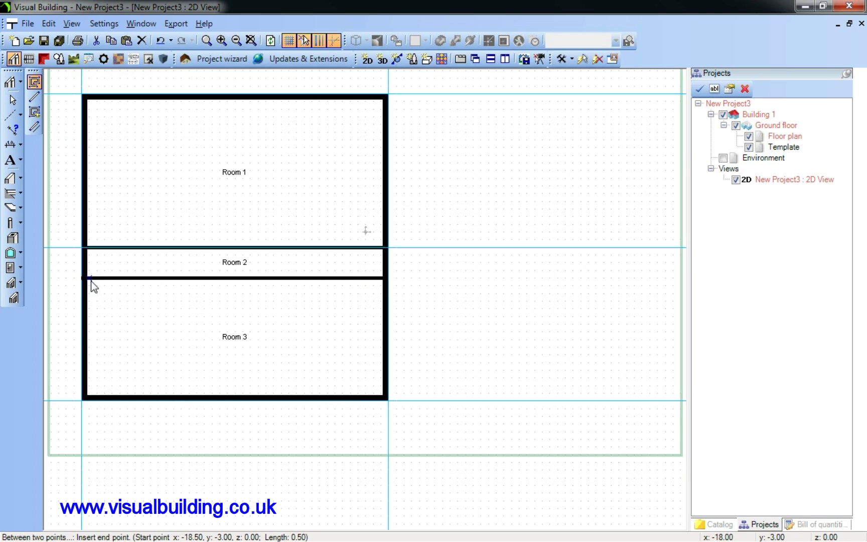
key(Escape)
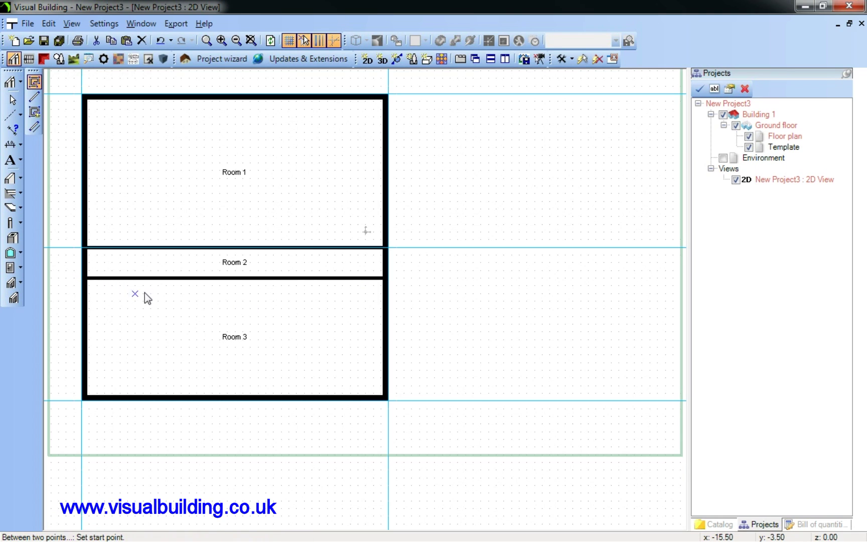
Draw three dividing walls from the bottom wall to the corridor, creating Rooms 4, 5 and 6.
click(162, 401)
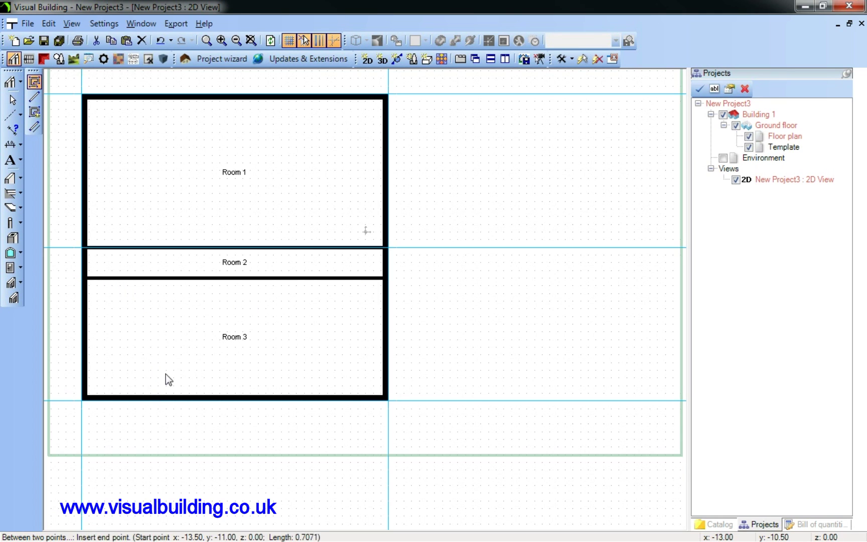
click(162, 279)
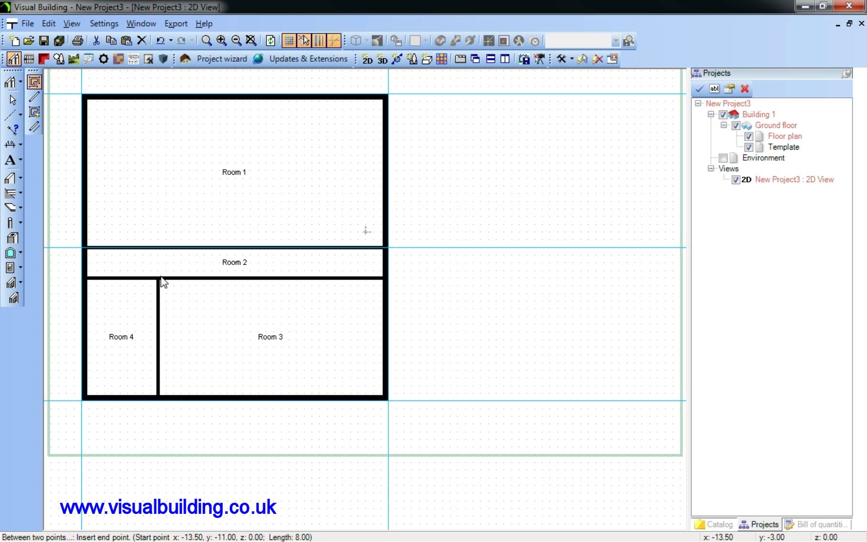
click(251, 401)
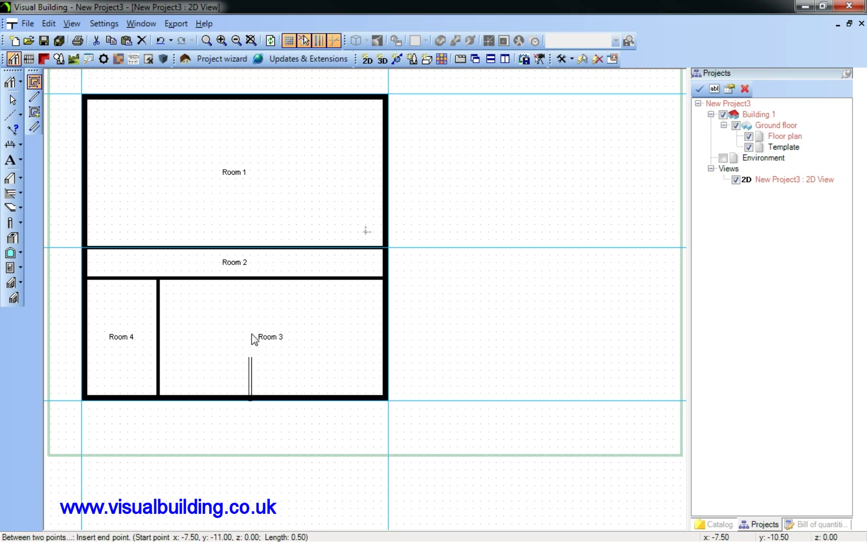
click(252, 279)
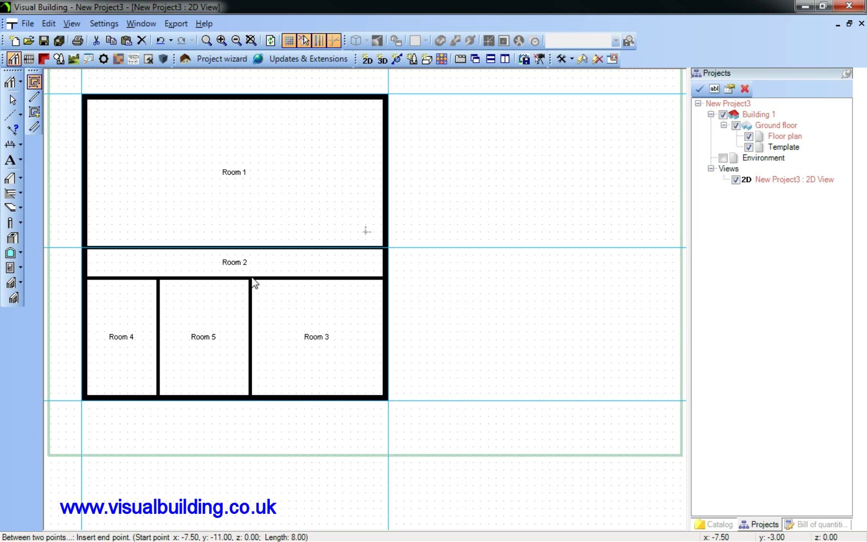
click(327, 400)
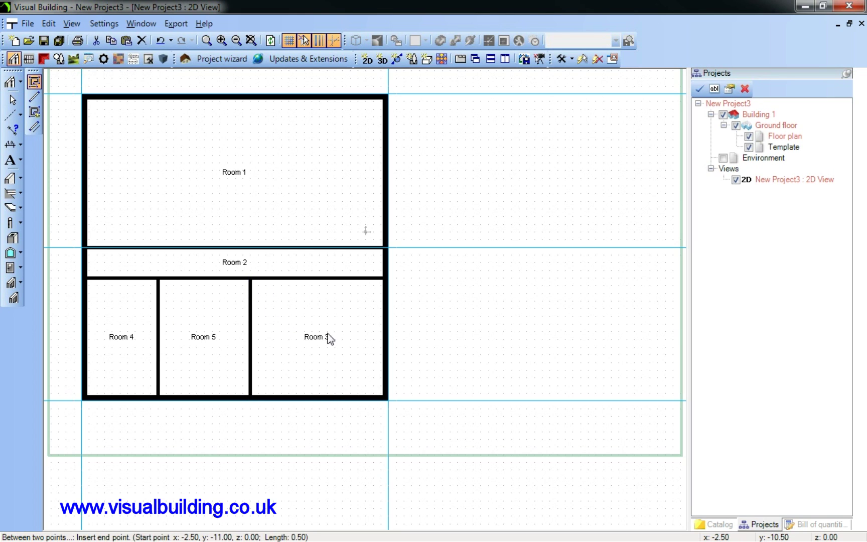
click(328, 278)
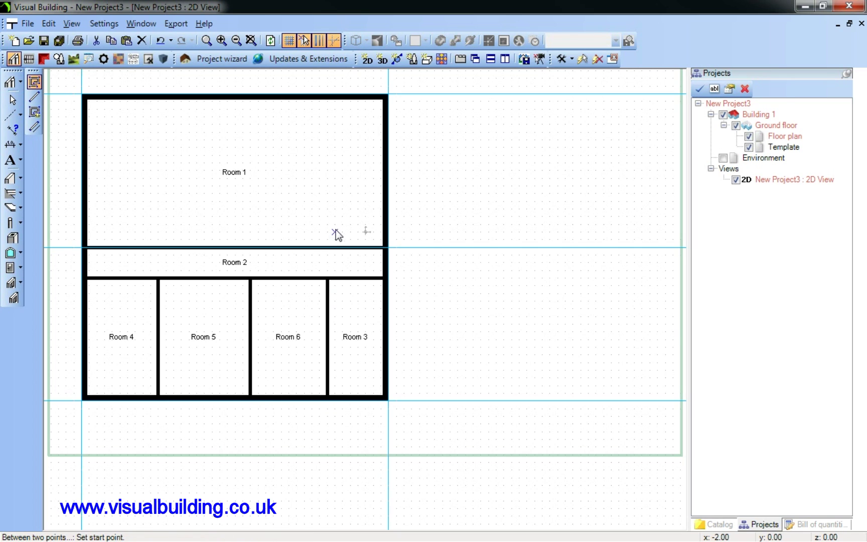
Draw two walls from the corridor's upper wall to the top wall, creating Rooms 7 and 8.
click(221, 246)
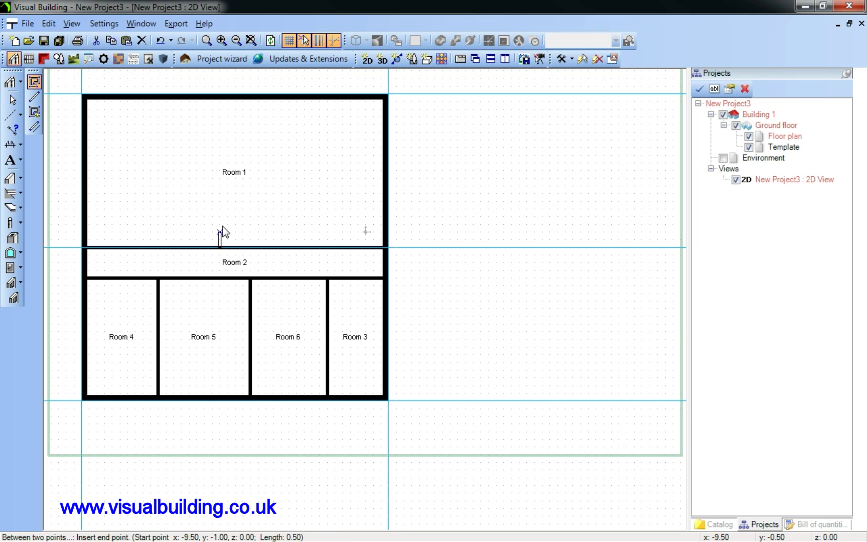
click(221, 98)
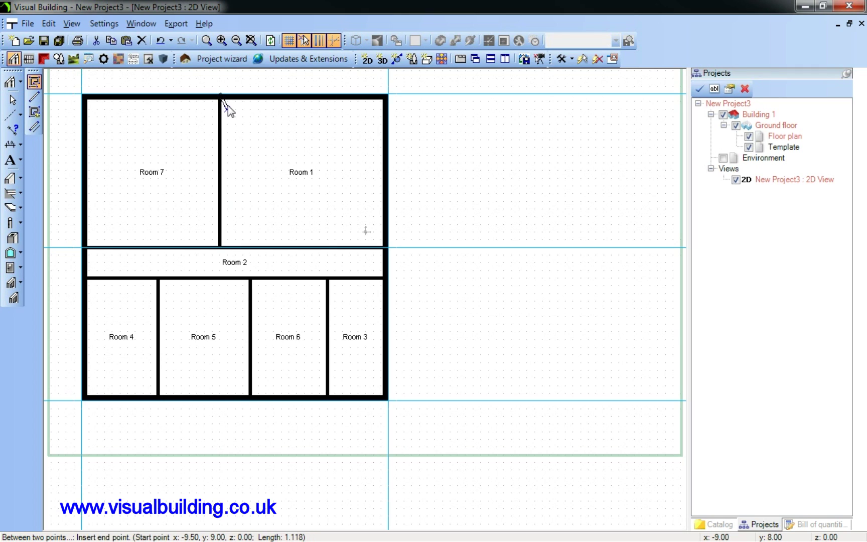
key(Escape)
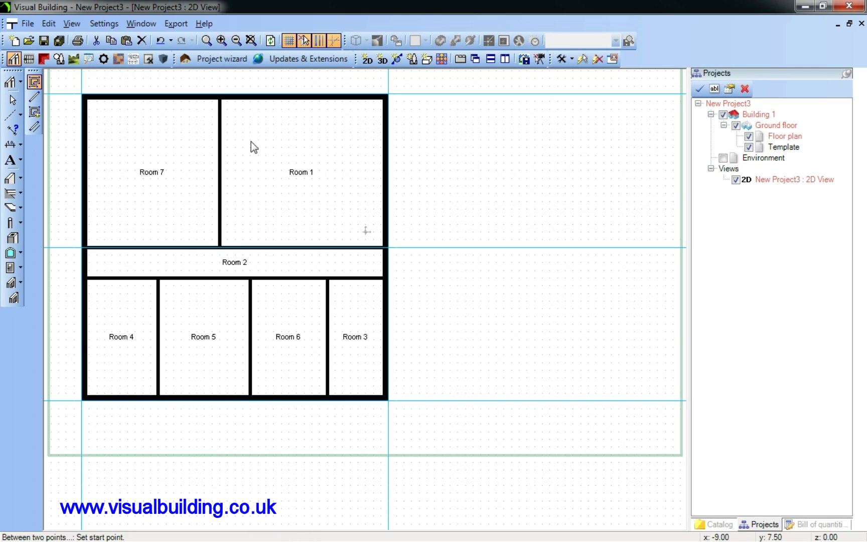
click(250, 247)
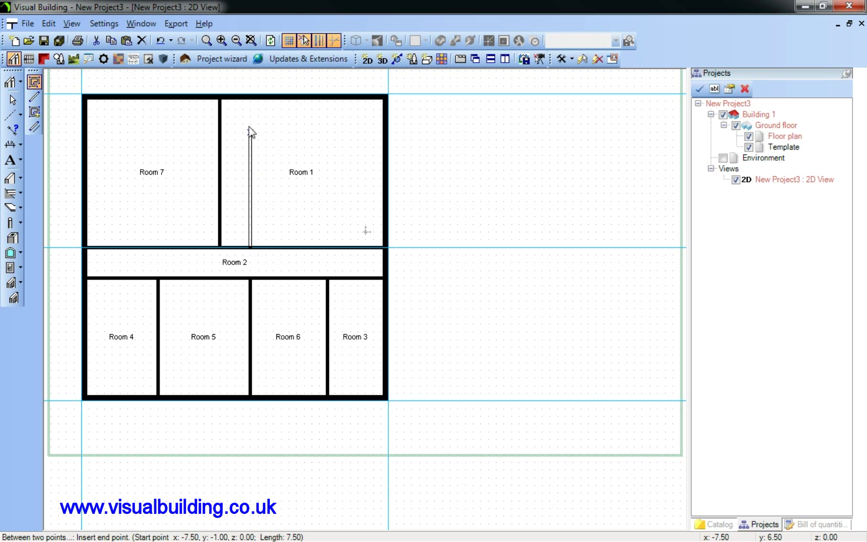
click(251, 99)
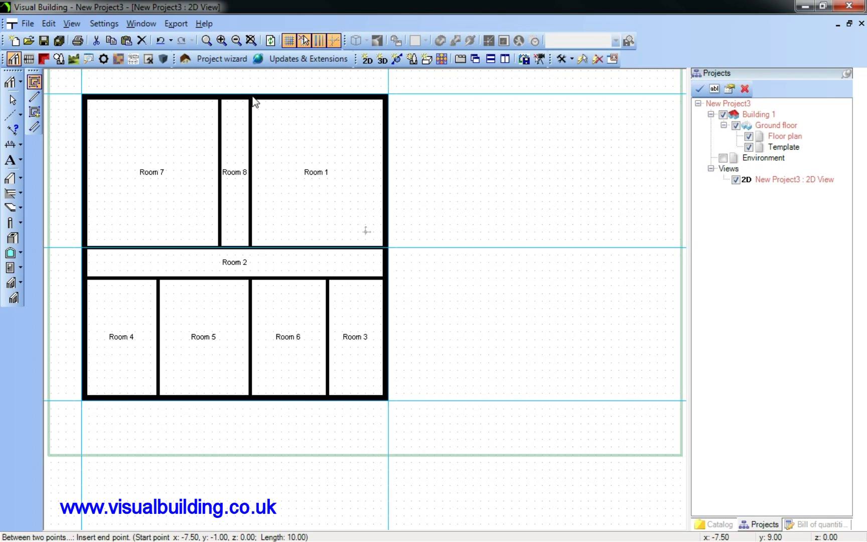
key(Escape)
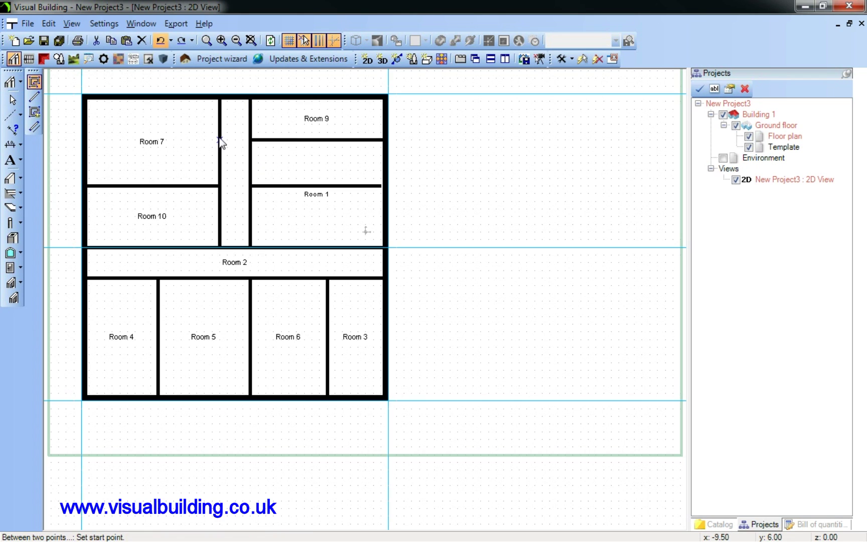
Add three more partition walls that split off Room 8 and create Rooms 11 and 12.
click(219, 141)
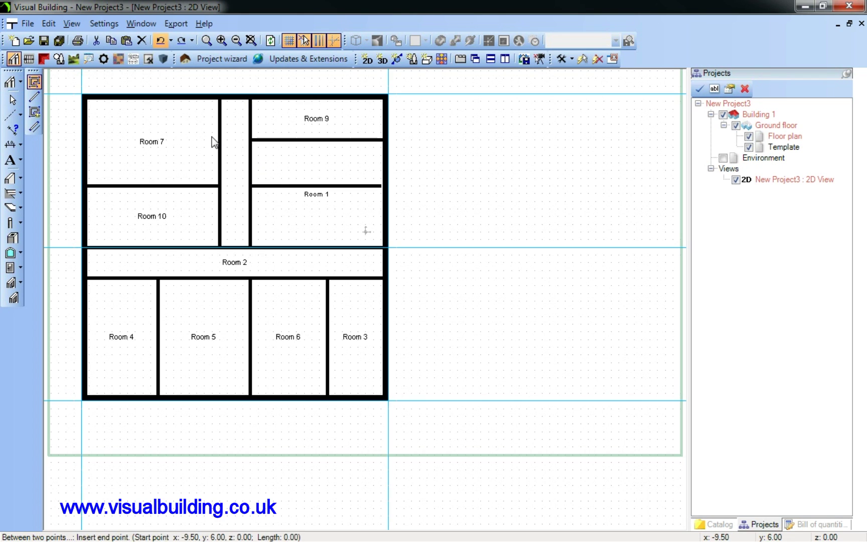
click(83, 140)
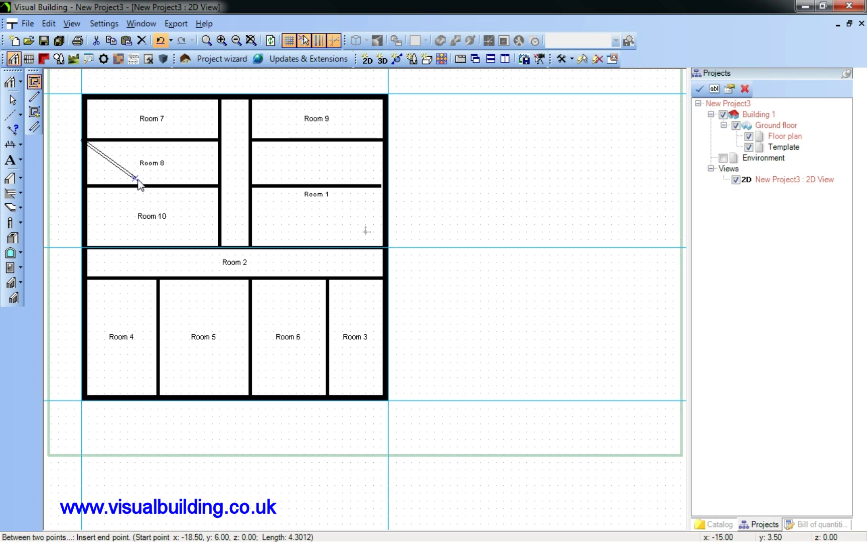
key(Escape)
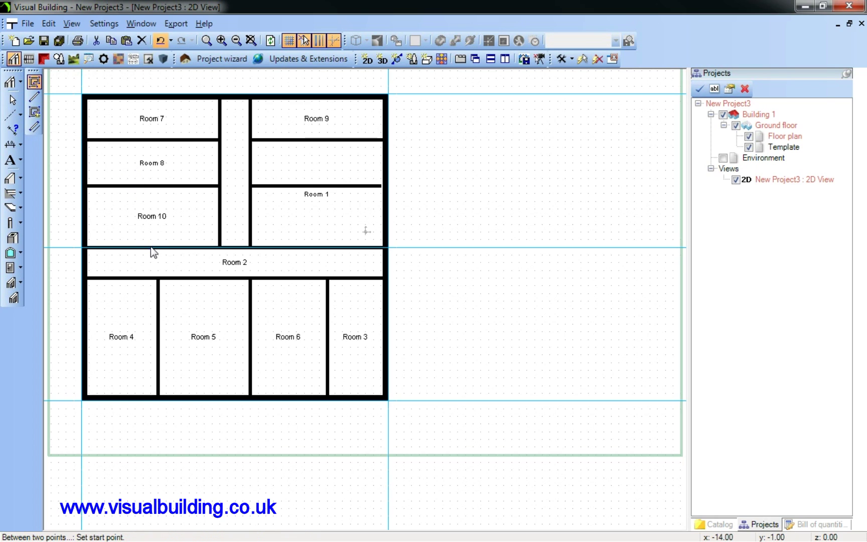
click(151, 248)
click(150, 186)
key(Escape)
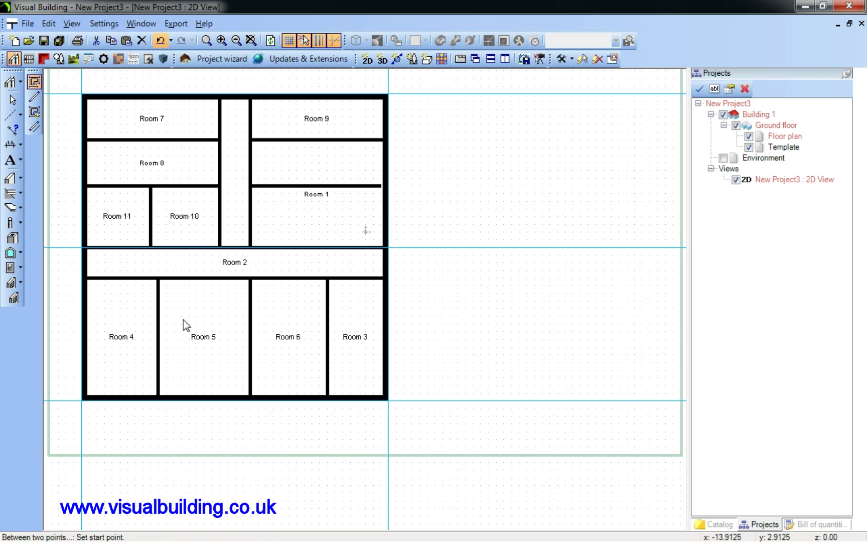
click(158, 339)
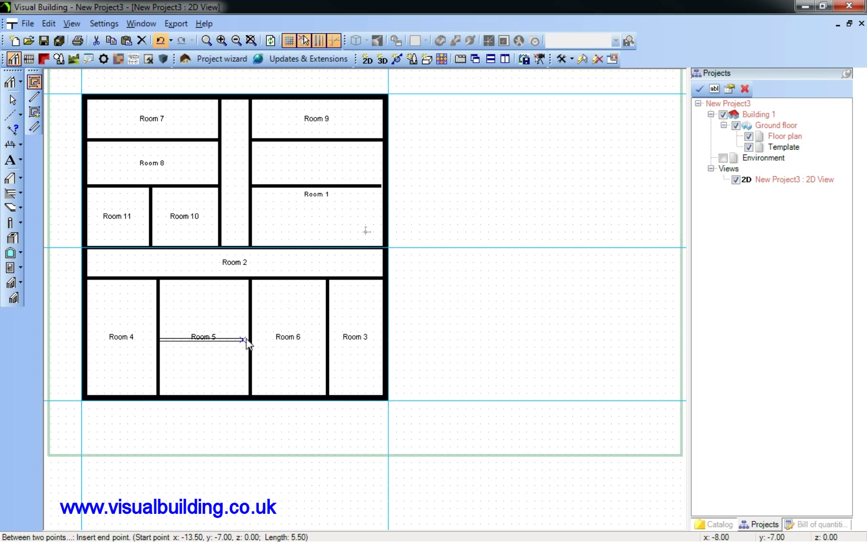
click(249, 340)
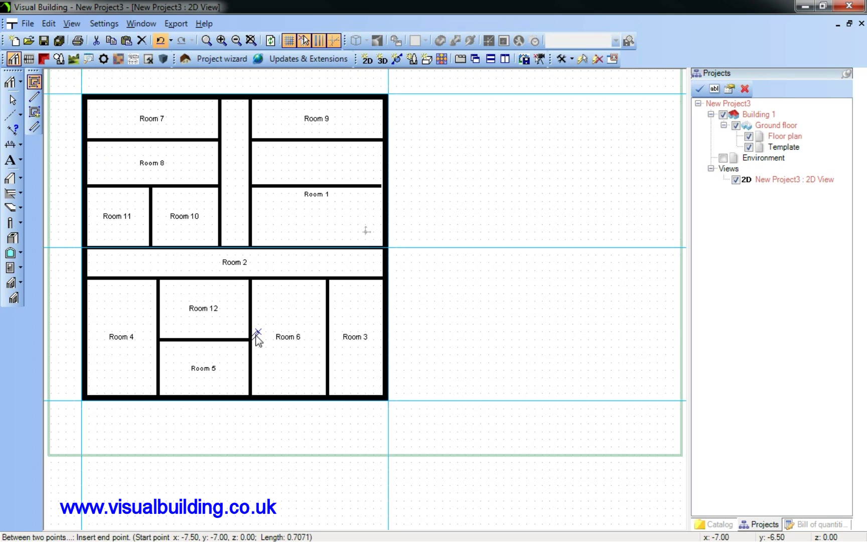
key(Escape)
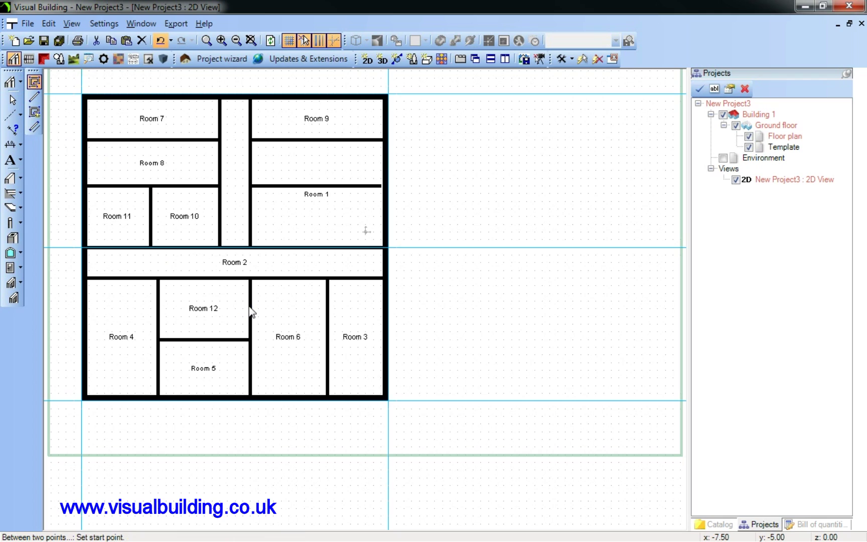
Insert plain doors between Room 11 and Room 2 and in Room 4's top wall.
click(19, 267)
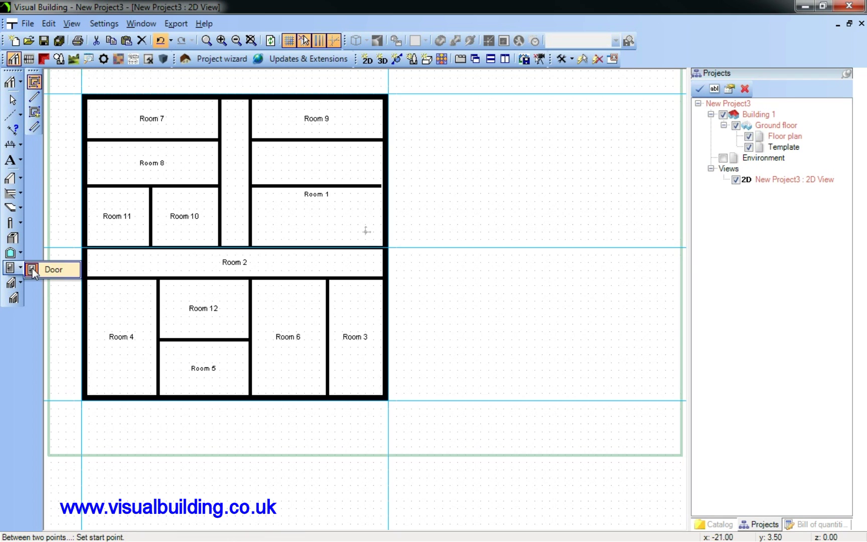
click(32, 269)
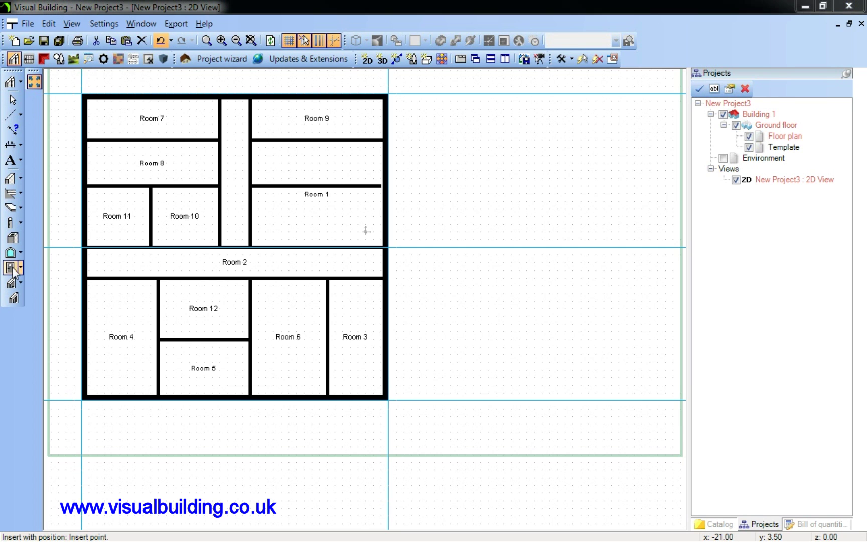
click(366, 231)
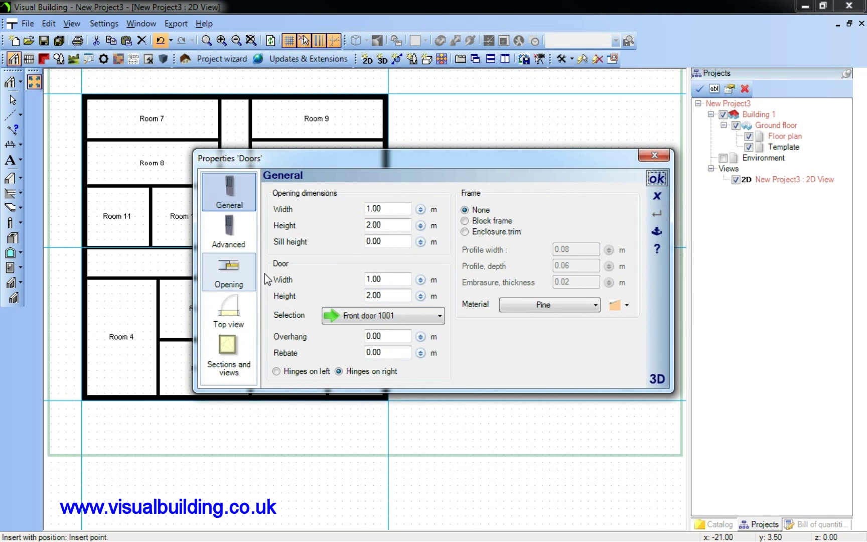
click(656, 178)
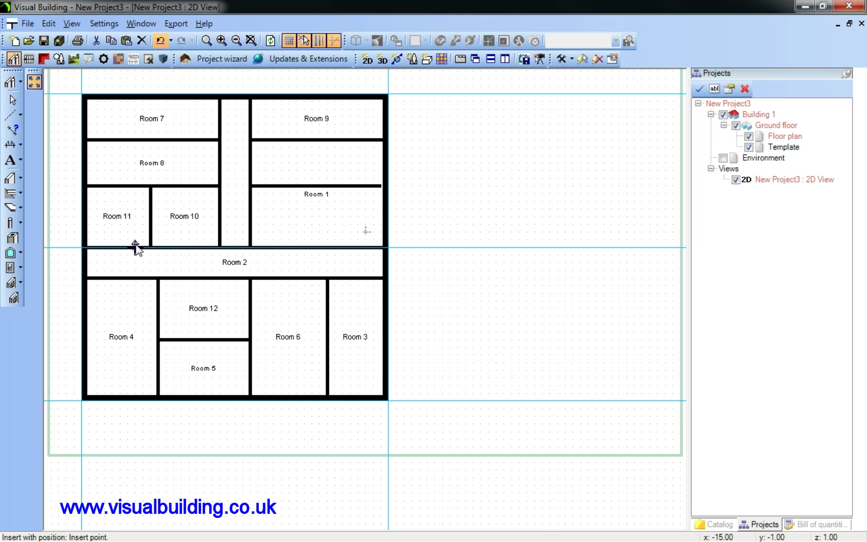
click(98, 246)
click(99, 280)
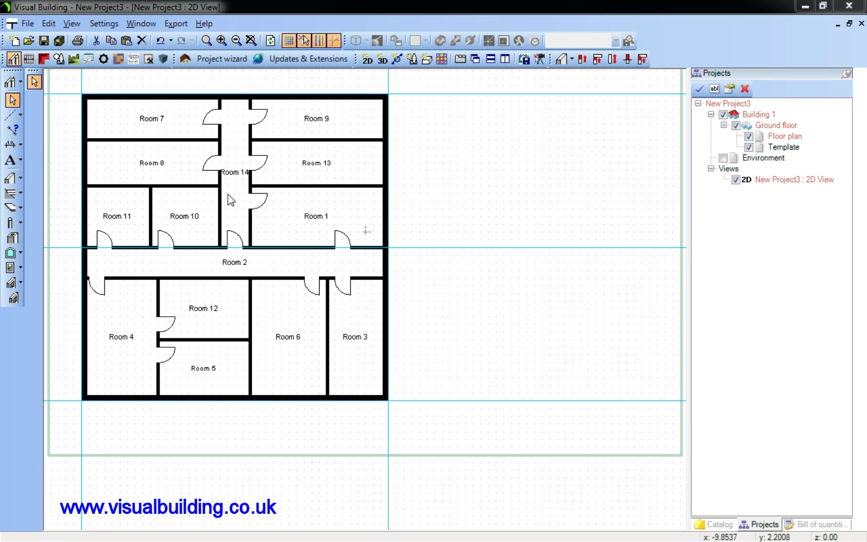
In the plan's Visibility settings, turn off Room labeling and Stair labeling under Labels.
right_click(190, 160)
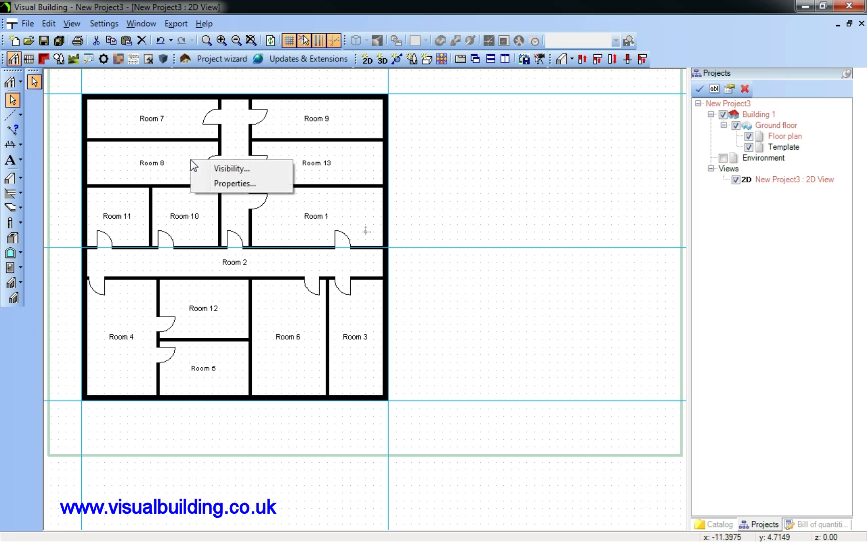
click(232, 169)
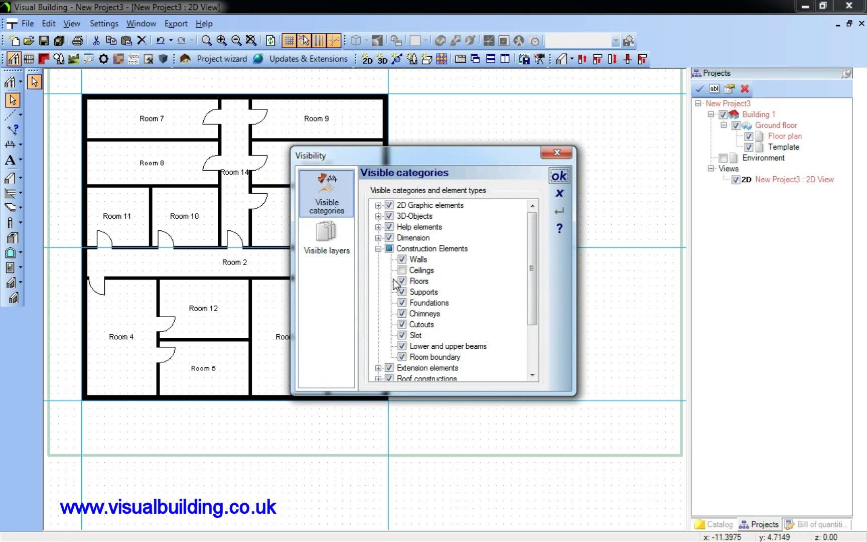
click(379, 249)
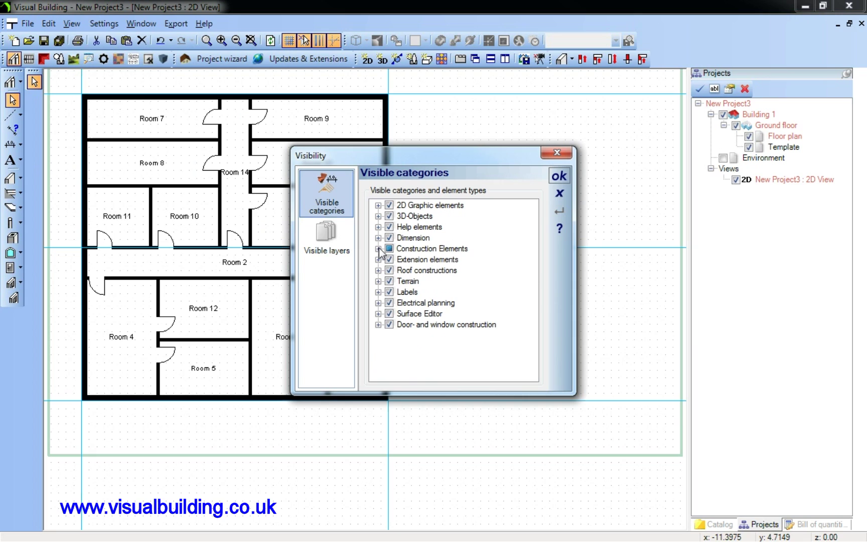
click(378, 292)
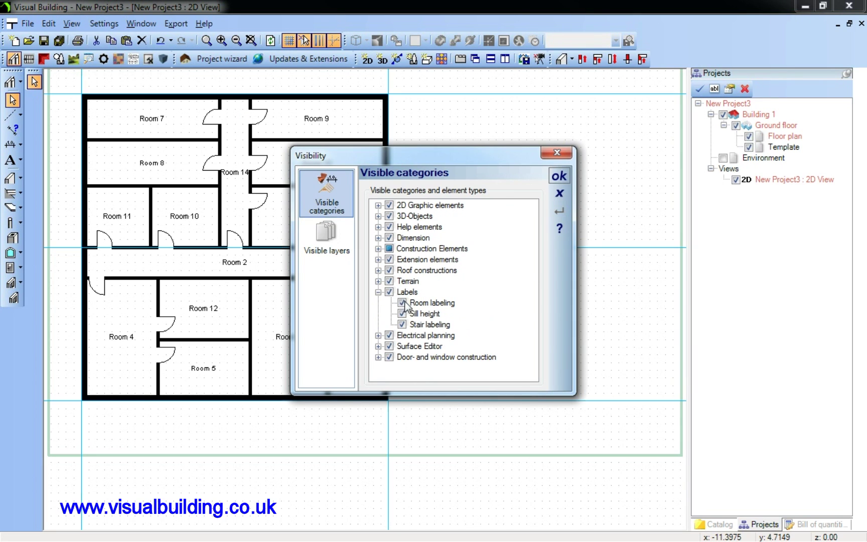
click(402, 303)
click(402, 324)
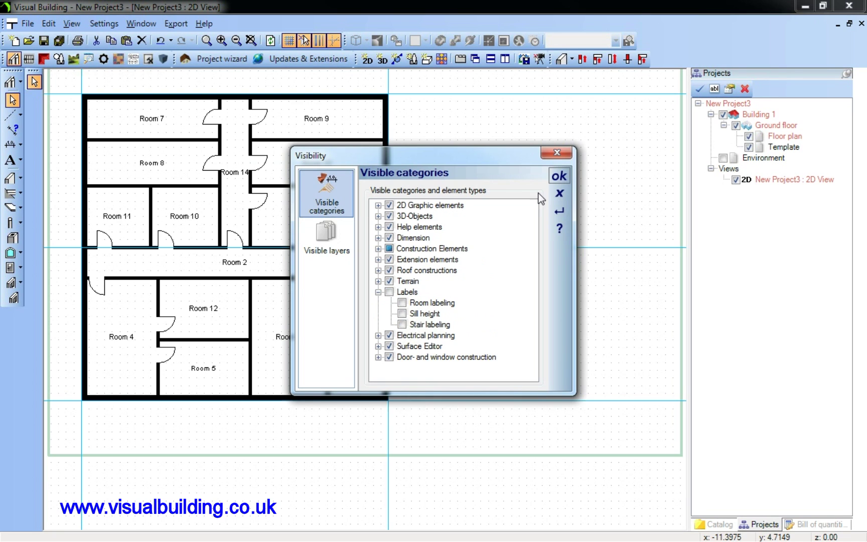
click(560, 177)
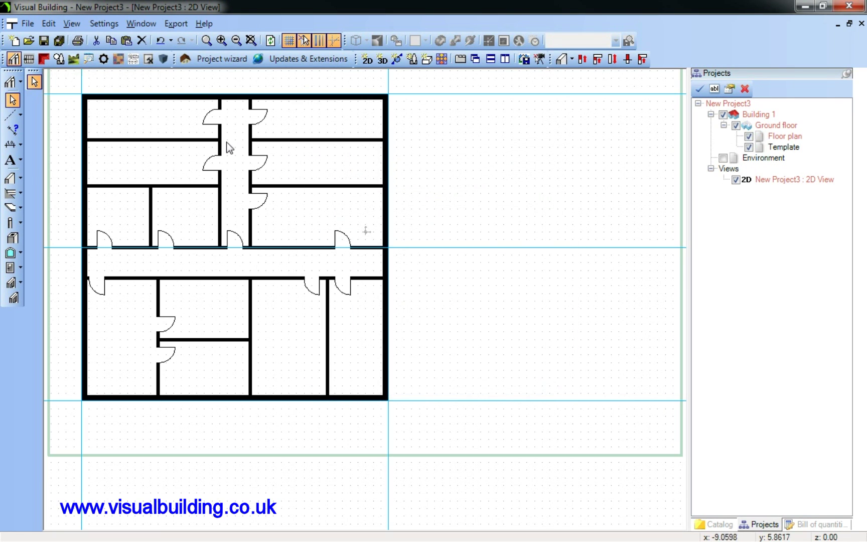
Insert a Window construction window into the left outer wall.
click(11, 253)
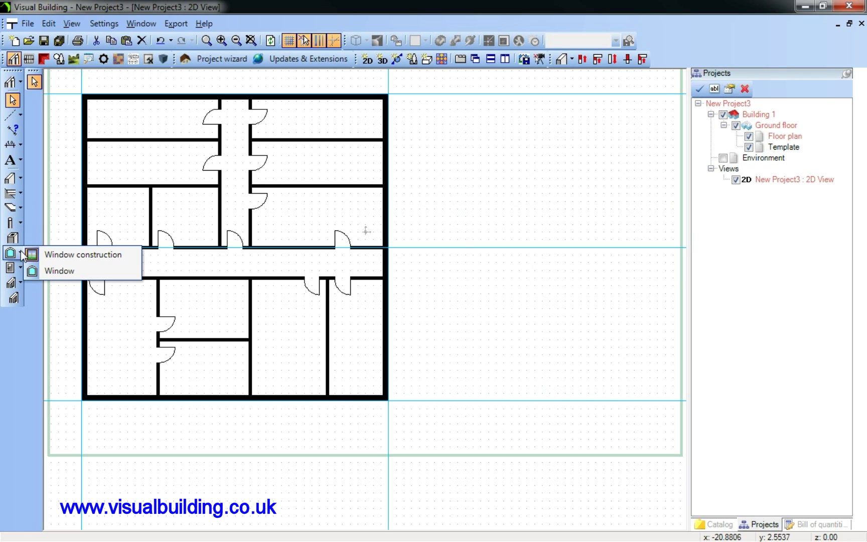
click(59, 256)
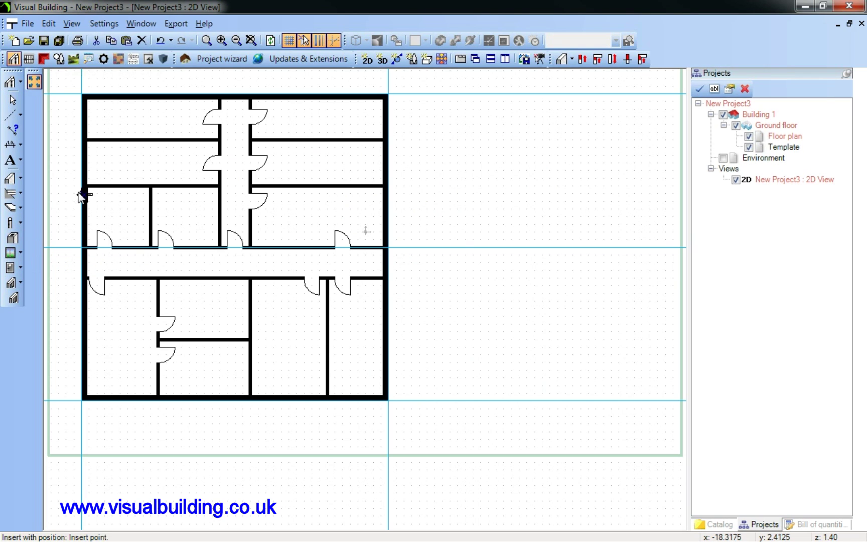
click(85, 120)
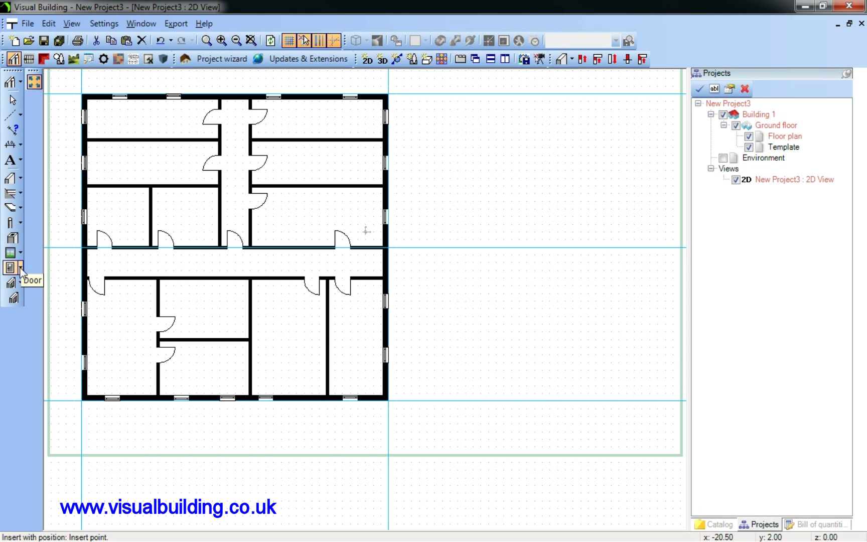
Add a plain exit door in the right outer wall at the corridor's end.
click(20, 267)
click(33, 271)
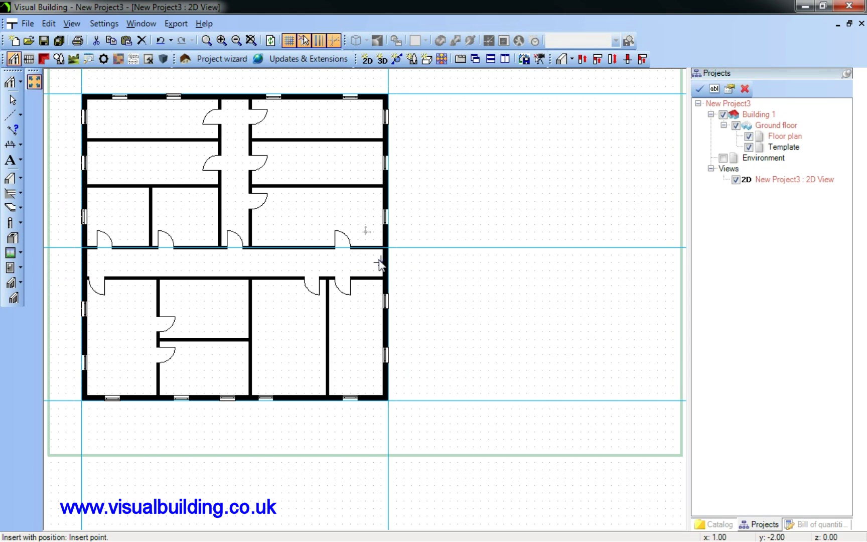
click(386, 263)
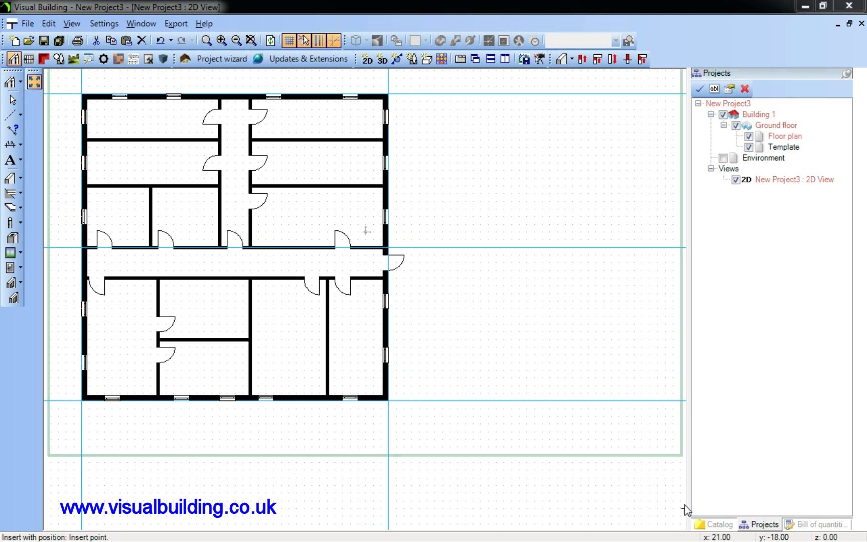
From the catalog's Route folder, place three down arrows along the vertical corridor.
click(719, 524)
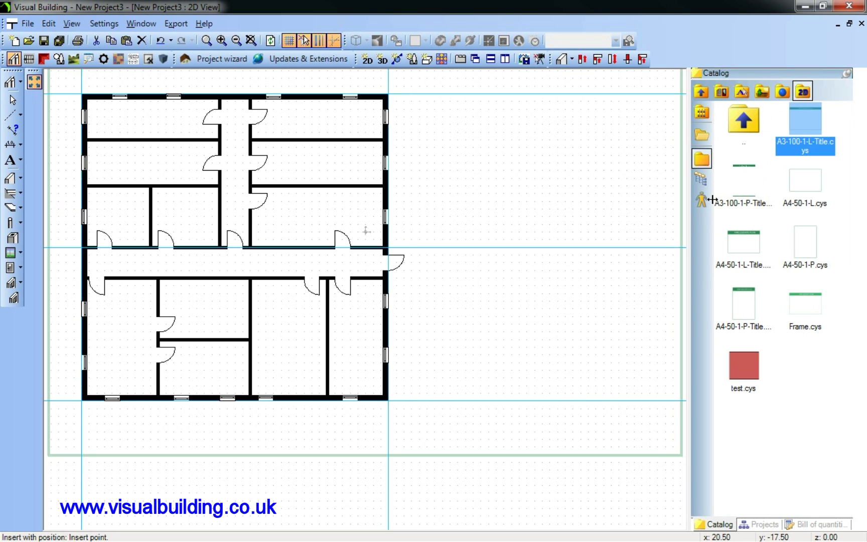
click(708, 113)
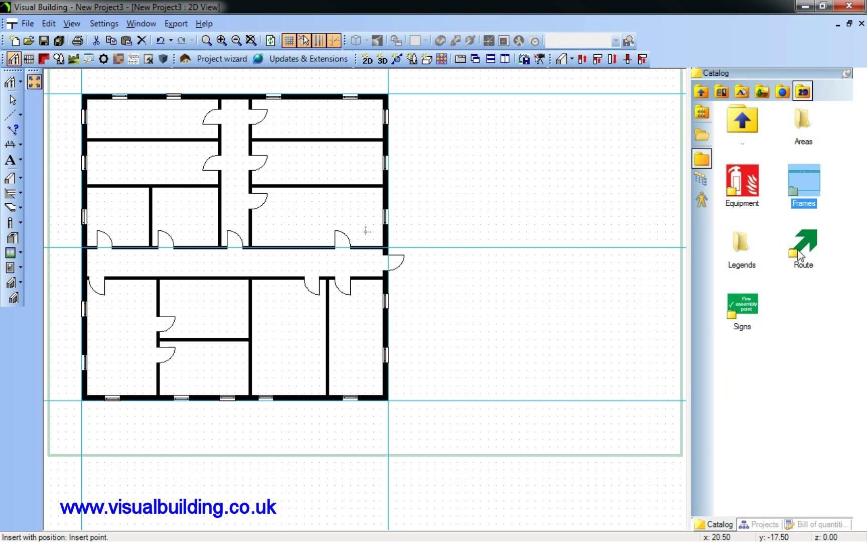
double_click(801, 246)
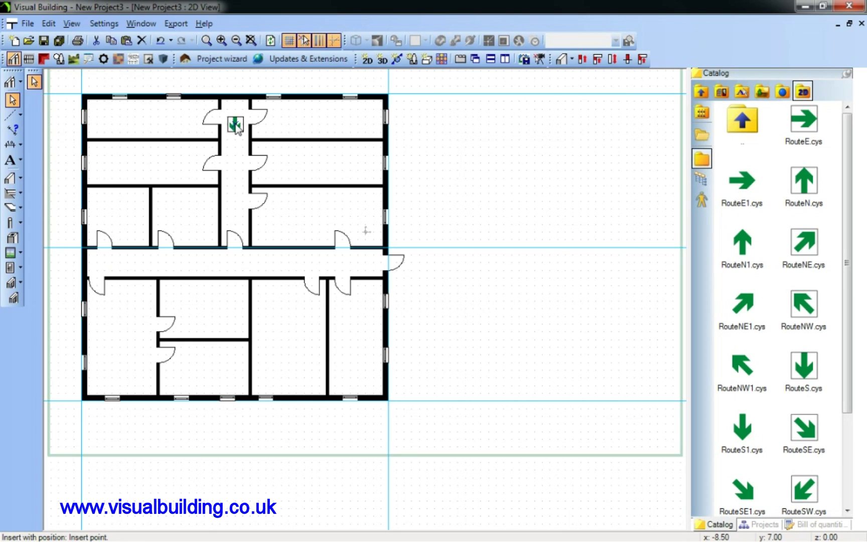
click(235, 125)
click(235, 163)
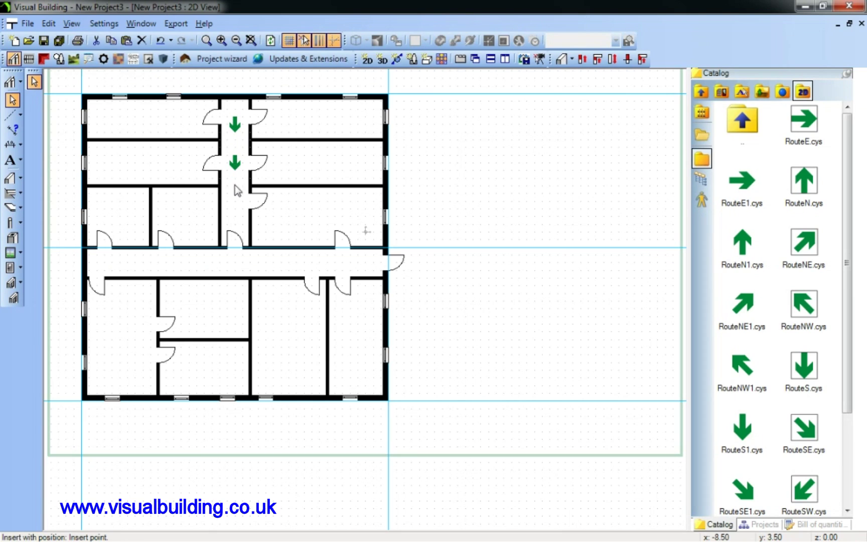
click(236, 202)
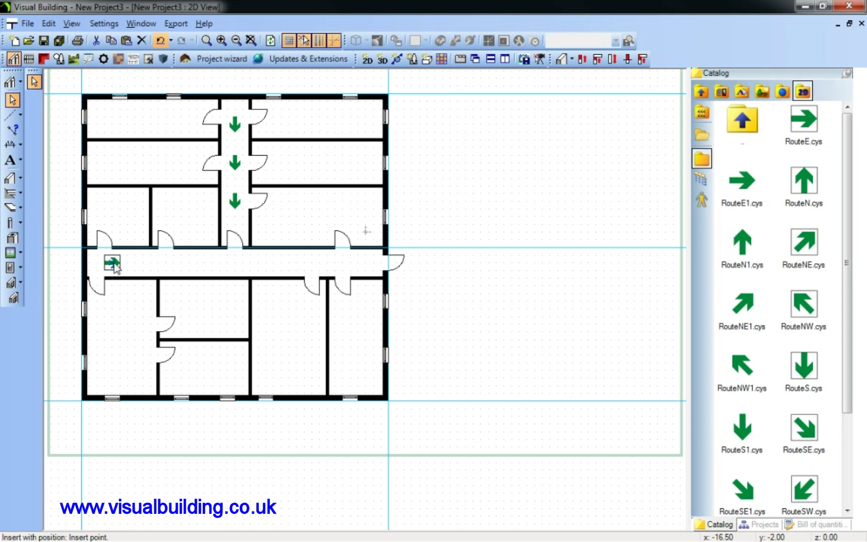
Place four right-pointing arrows along the main corridor toward the exit.
click(113, 263)
click(166, 265)
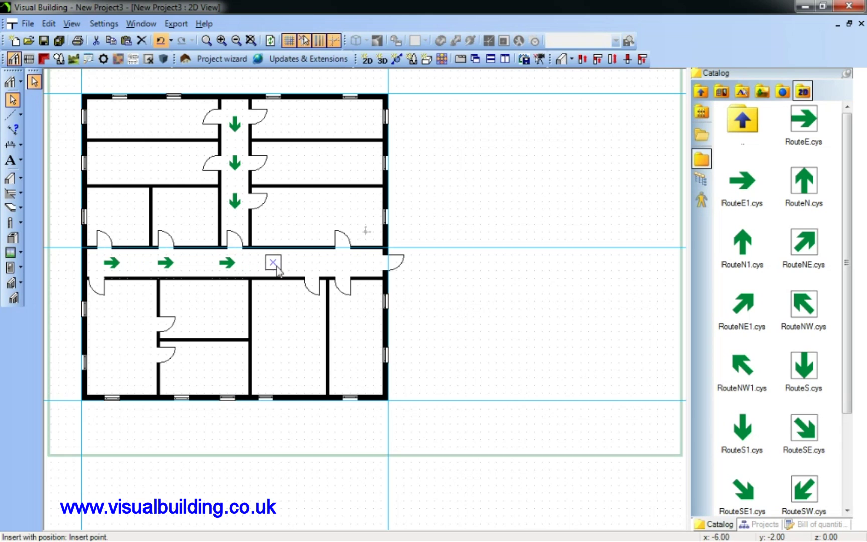
click(285, 267)
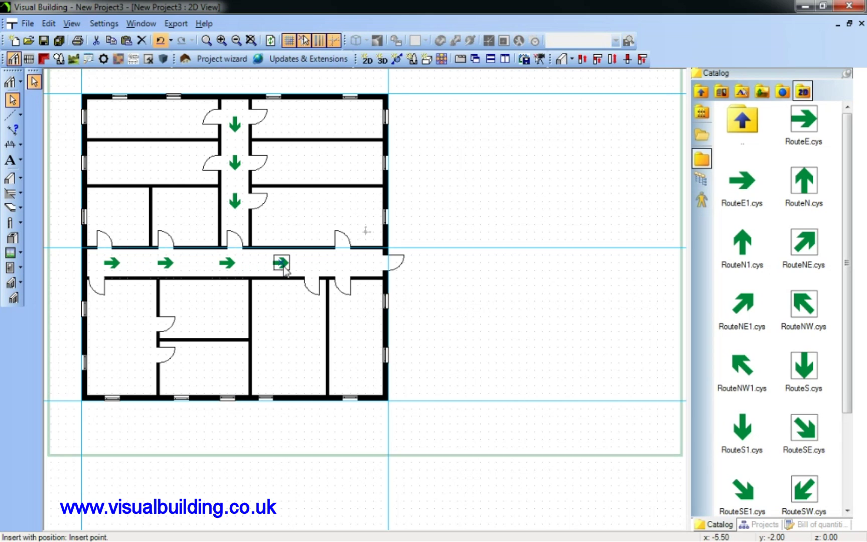
click(327, 265)
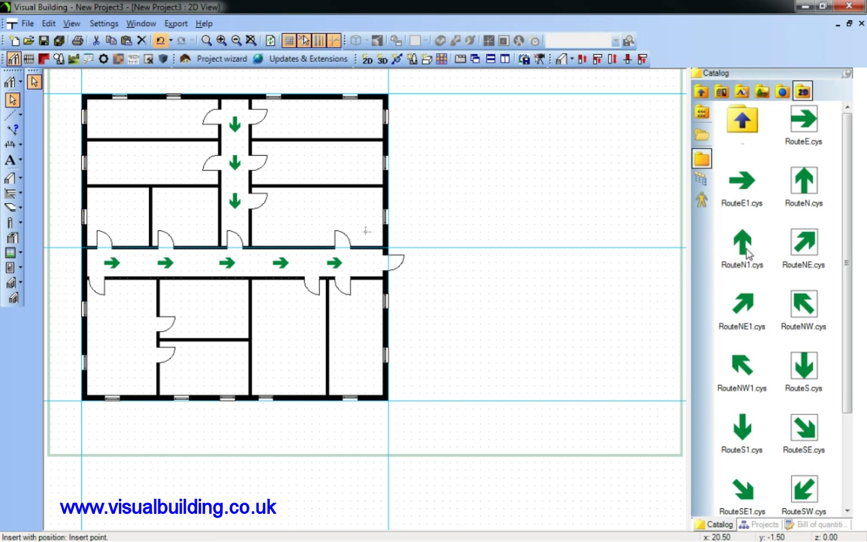
Place left arrows in the lower-left room and a RouteN1 up arrow by its left wall.
scroll(729, 422, down, 1)
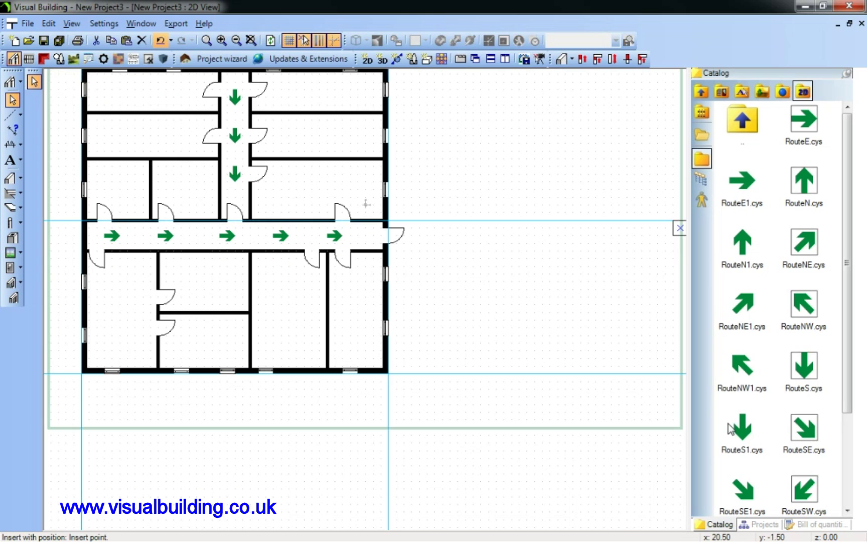
scroll(861, 502, down, 2)
drag(743, 487, 179, 327)
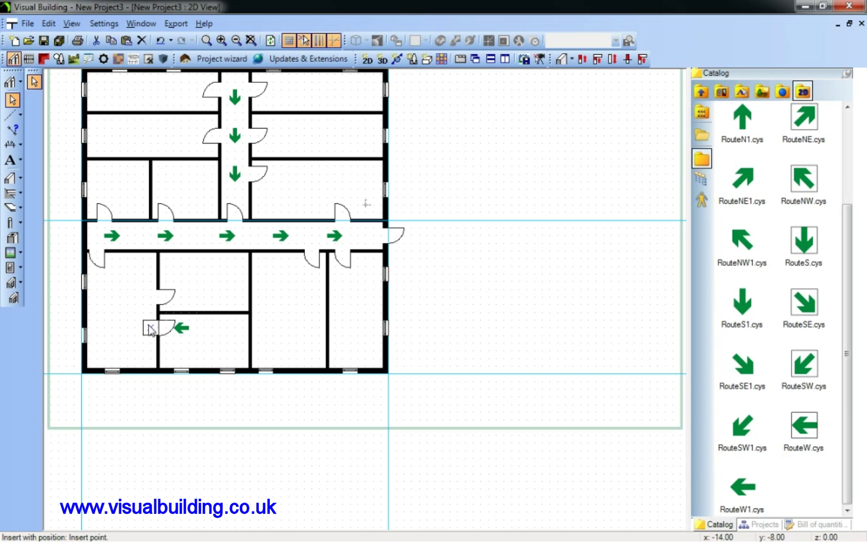
click(150, 327)
click(114, 330)
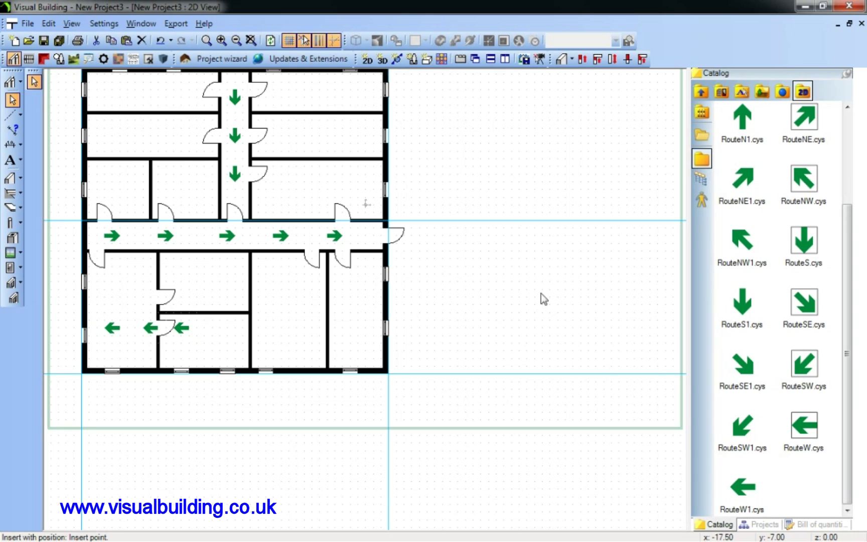
click(744, 120)
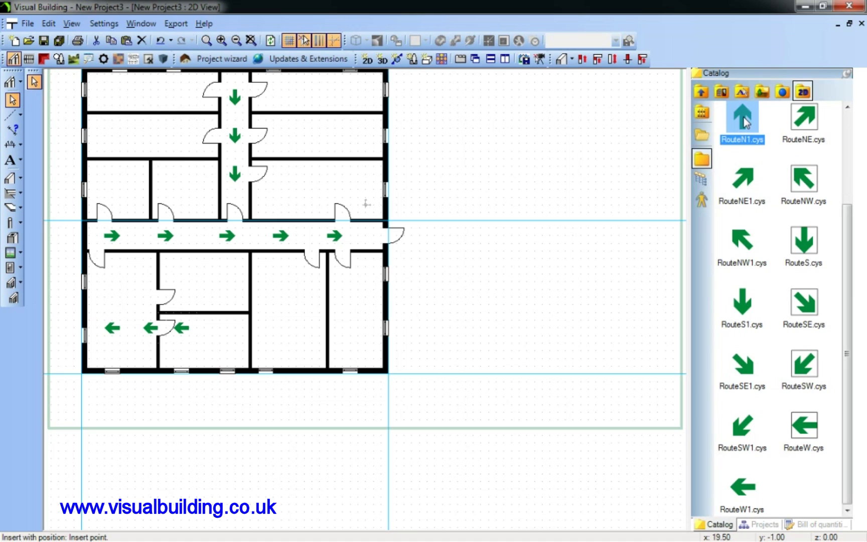
click(97, 306)
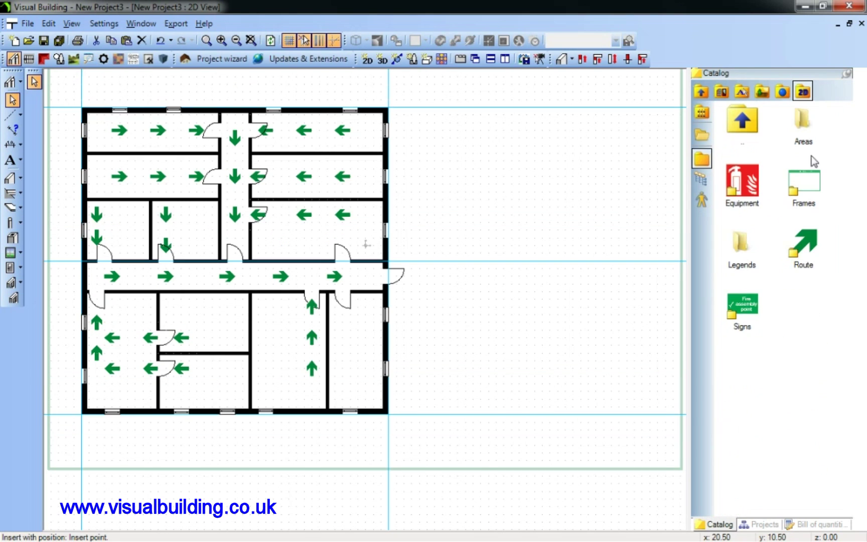
Drop a Green Area onto the left end of the main corridor and zoom in there.
double_click(805, 136)
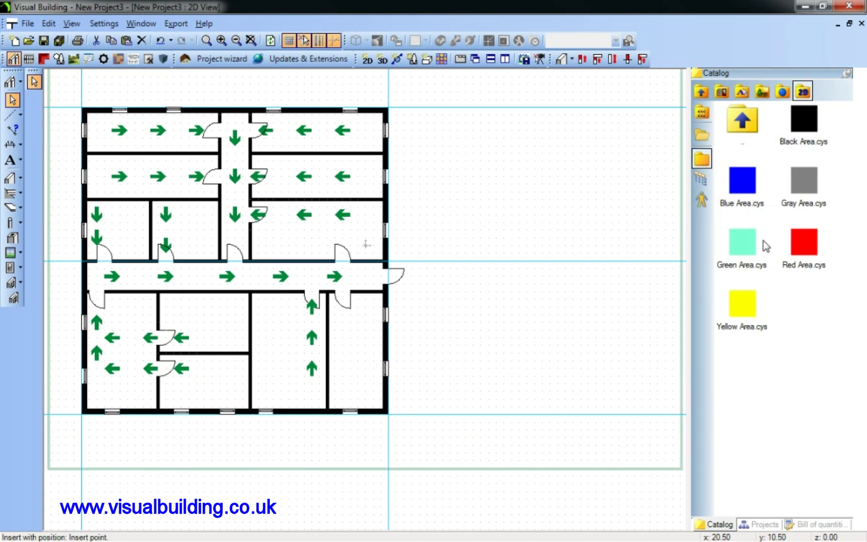
drag(742, 242, 179, 271)
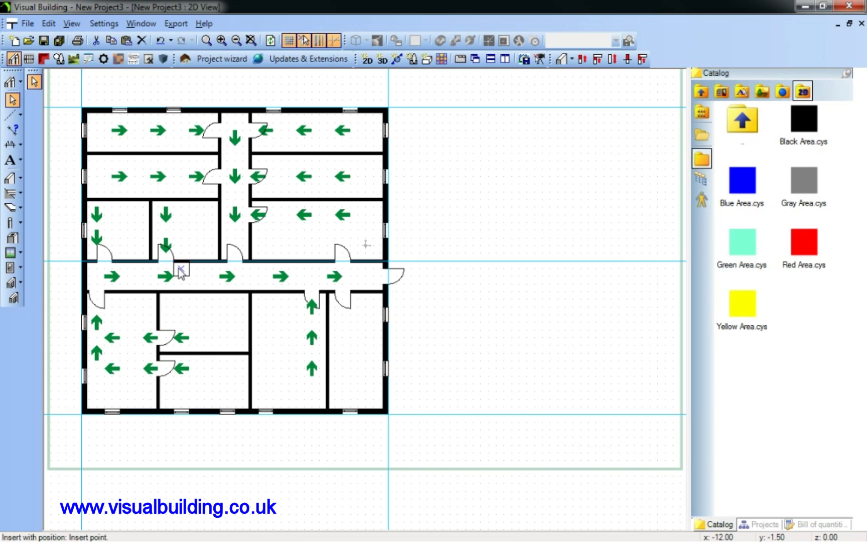
click(90, 268)
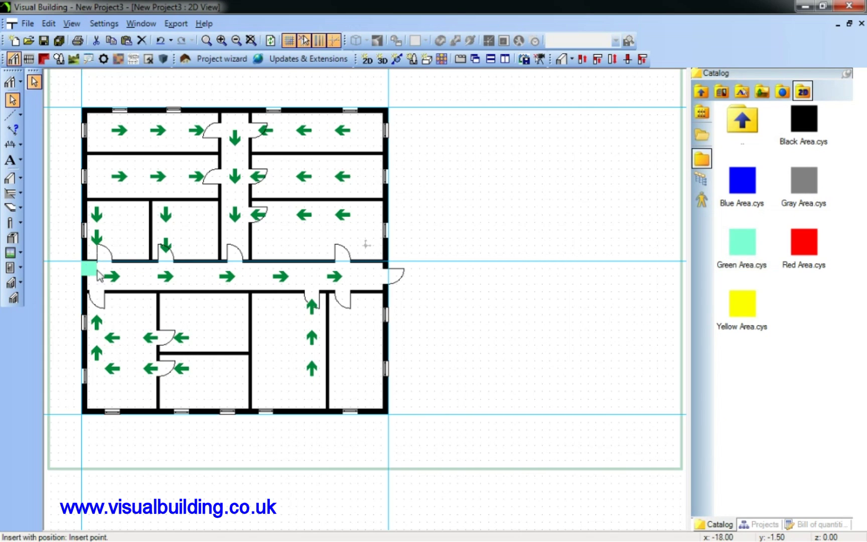
click(12, 98)
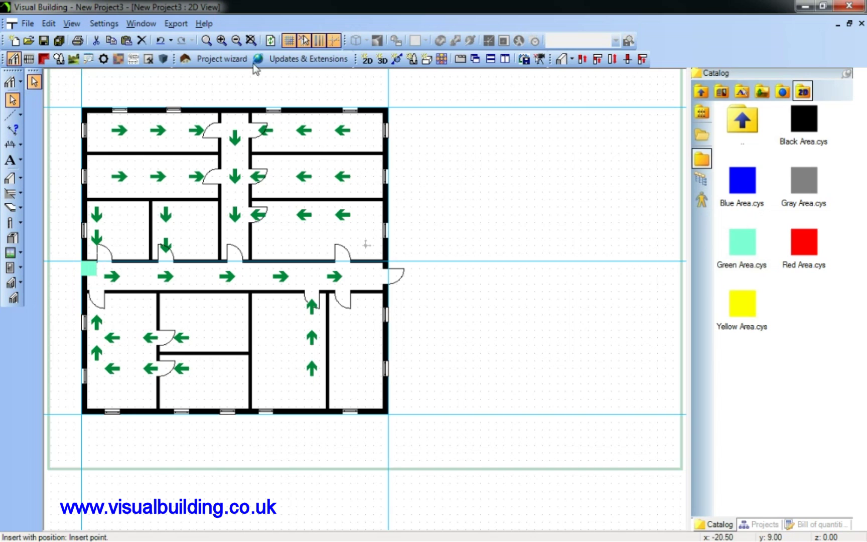
click(223, 42)
click(222, 41)
click(221, 40)
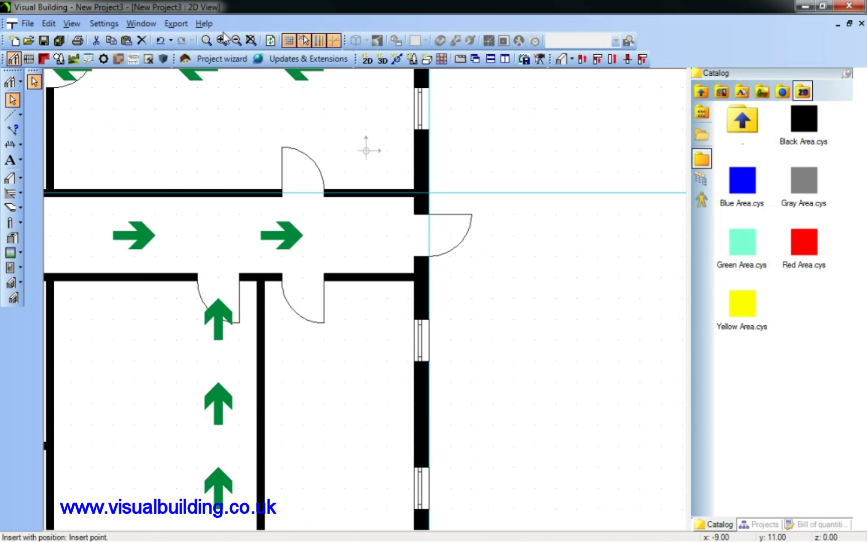
scroll(199, 218, left, 6)
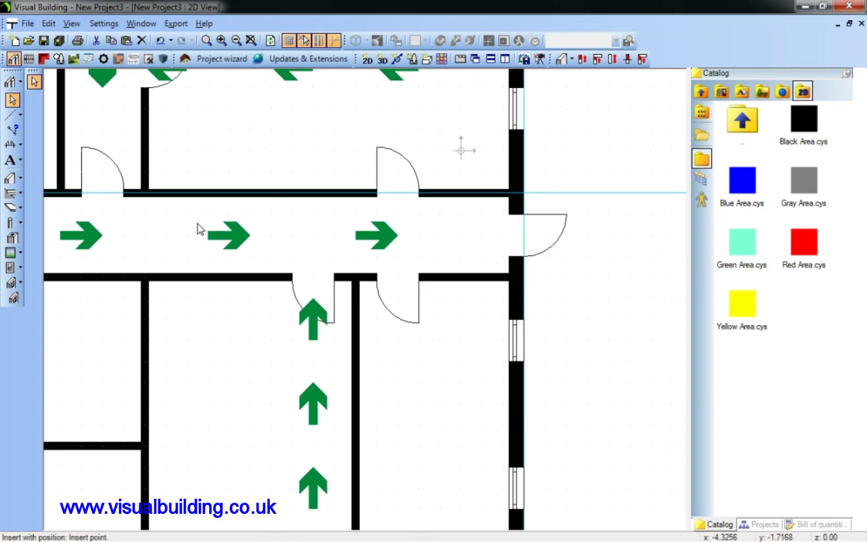
scroll(197, 224, left, 6)
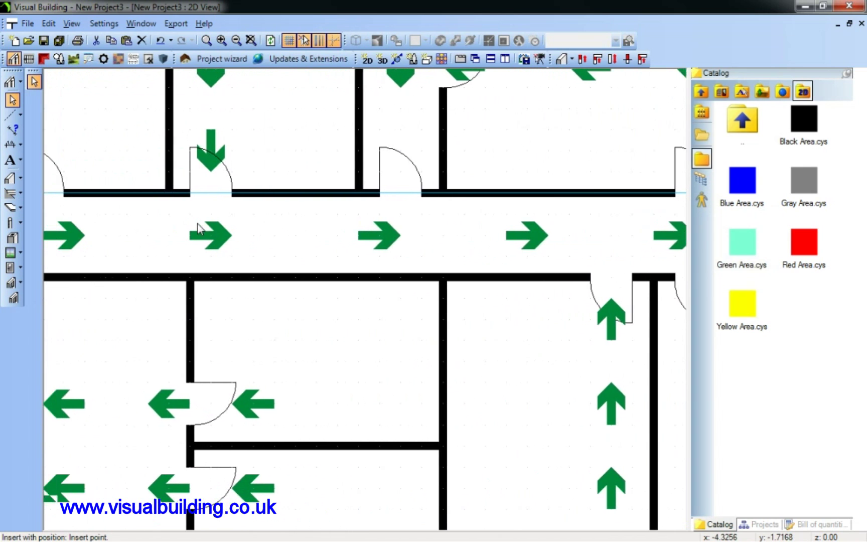
scroll(198, 224, left, 3)
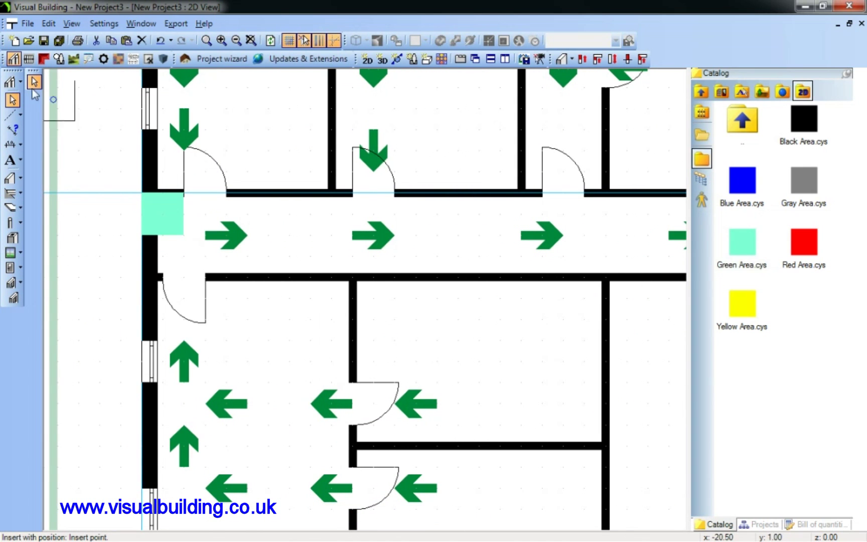
Stretch the green area across the corridor's width and along to its right end.
click(12, 102)
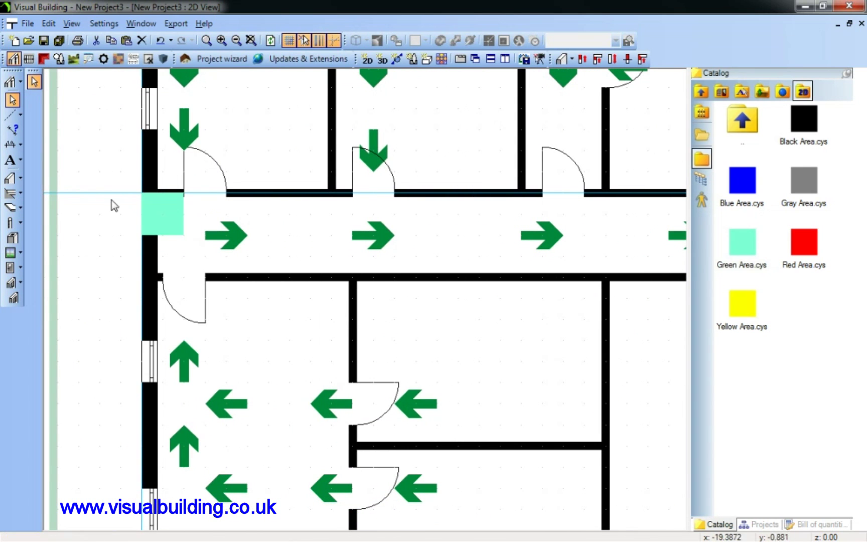
click(166, 213)
mouse_move(165, 210)
mouse_down()
mouse_move(186, 213)
mouse_move(176, 213)
mouse_up()
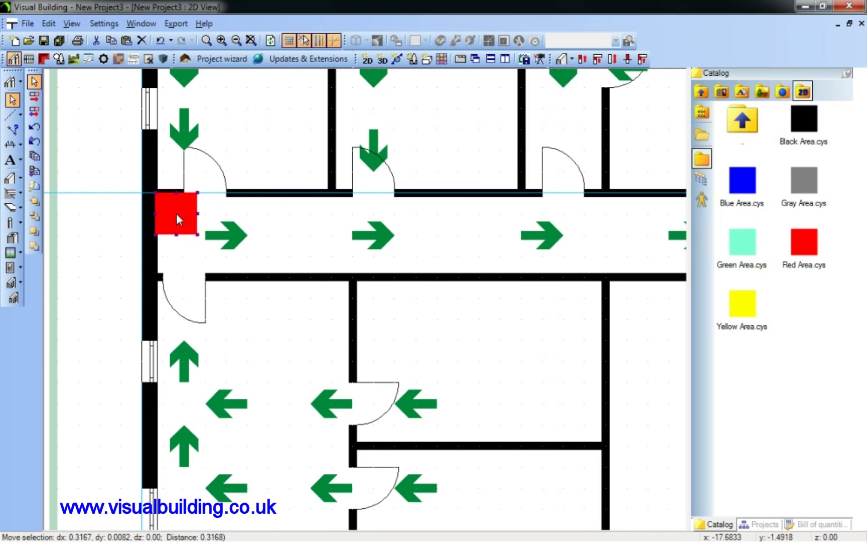
scroll(386, 241, down, 1)
scroll(389, 240, up, 1)
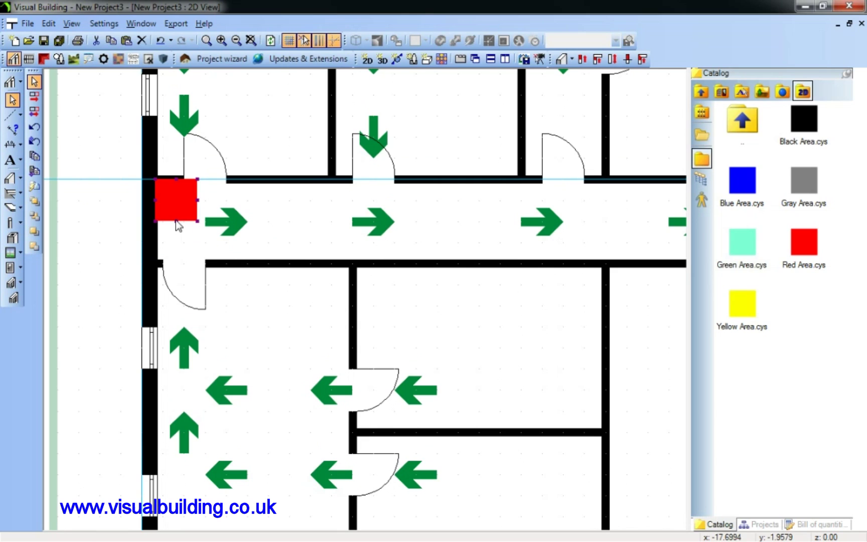
drag(176, 220, 179, 260)
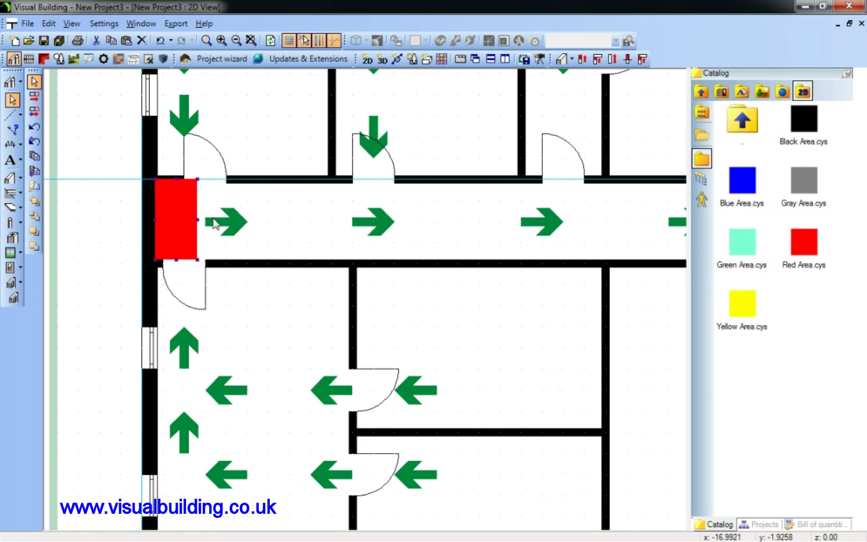
drag(197, 222, 673, 230)
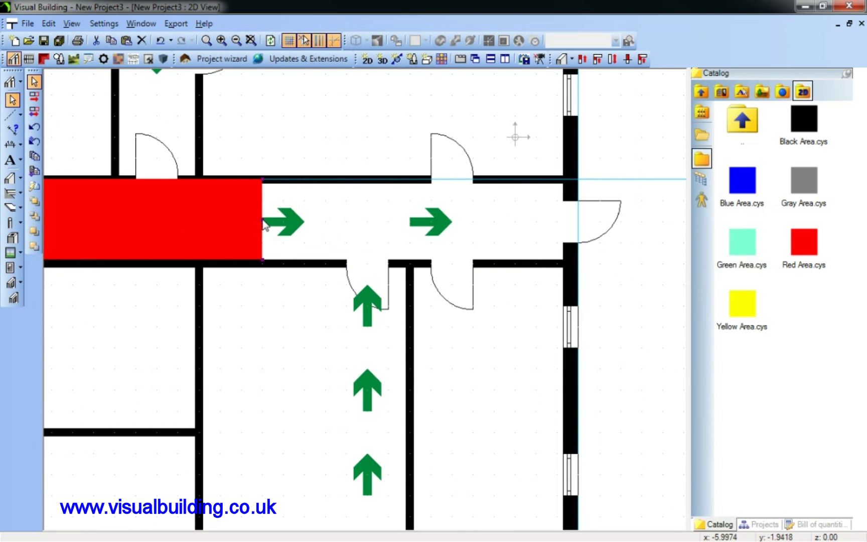
drag(265, 222, 577, 231)
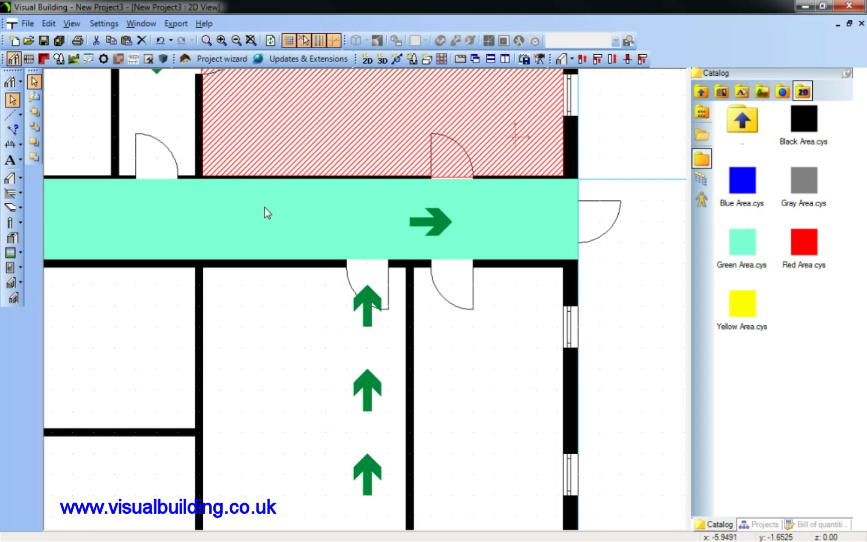
Zoom out and drop a Green Area onto the vertical corridor.
scroll(264, 206, down, 1)
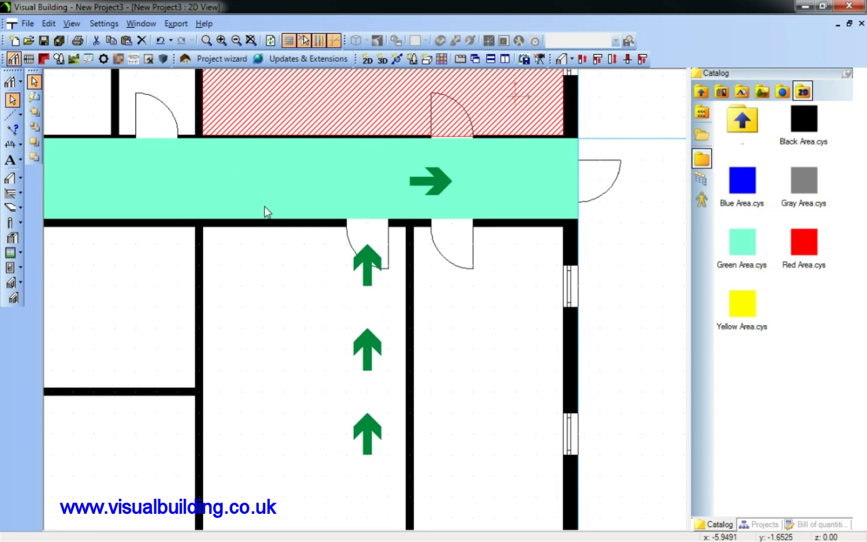
scroll(264, 207, up, 1)
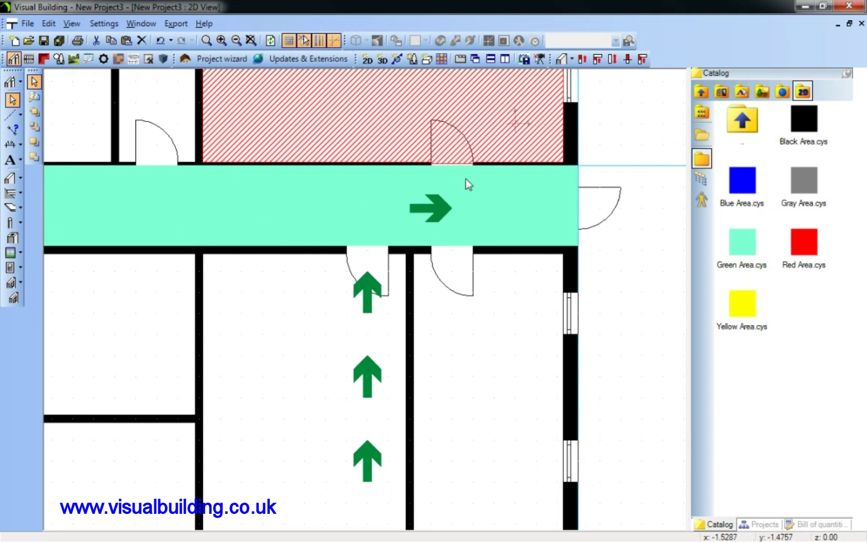
click(236, 41)
click(236, 41)
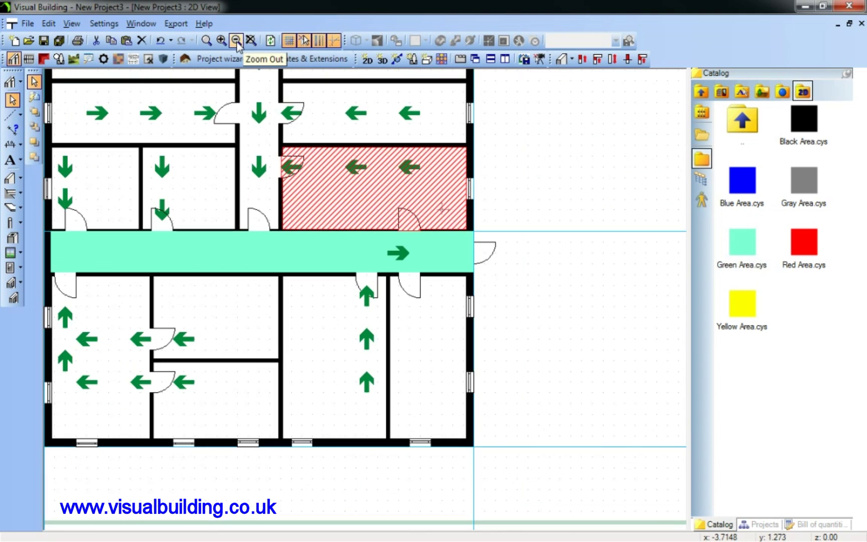
click(236, 41)
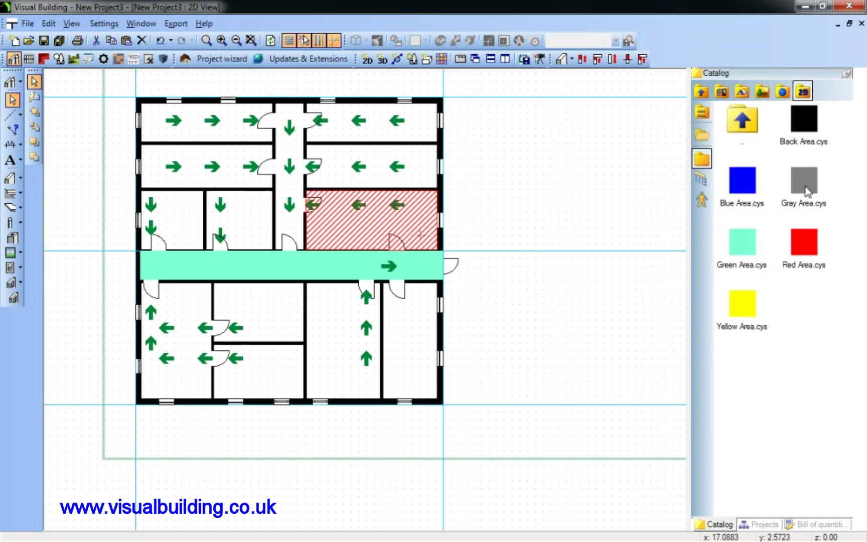
drag(750, 244, 423, 220)
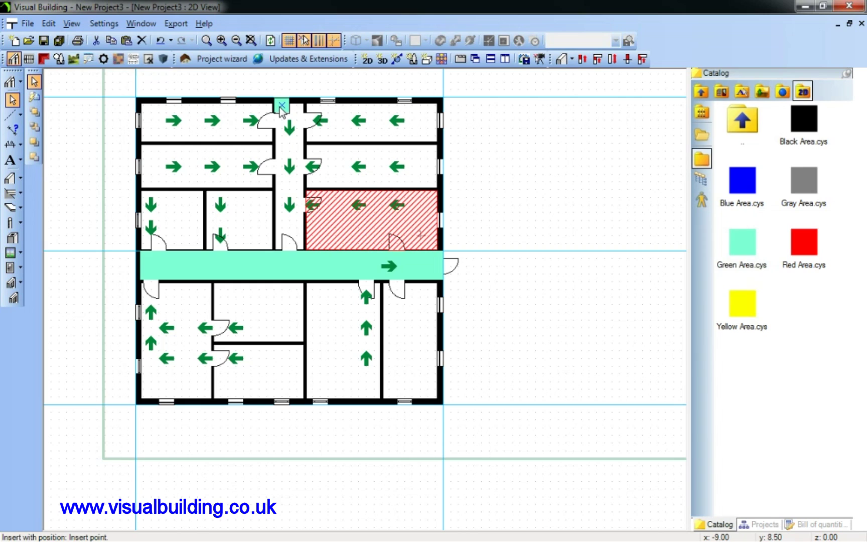
Send the vertical corridor's green area to the back, behind its route arrows.
right_click(137, 134)
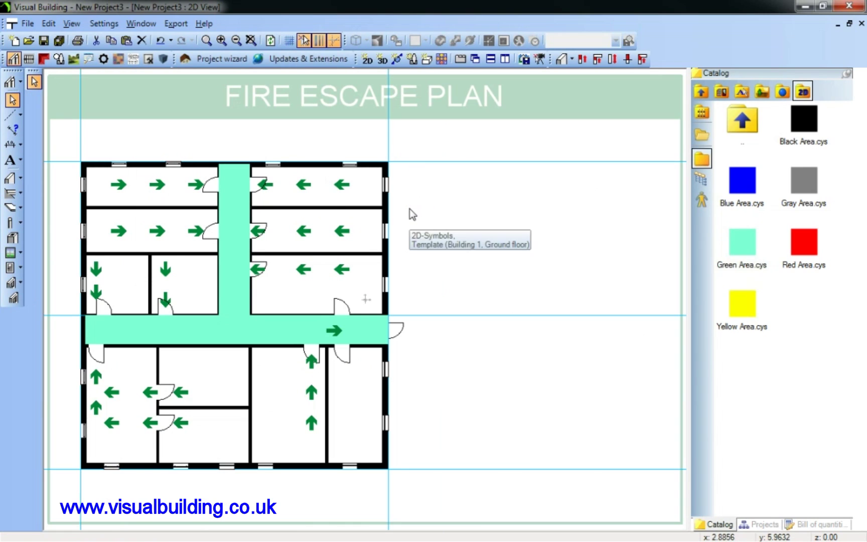
click(235, 227)
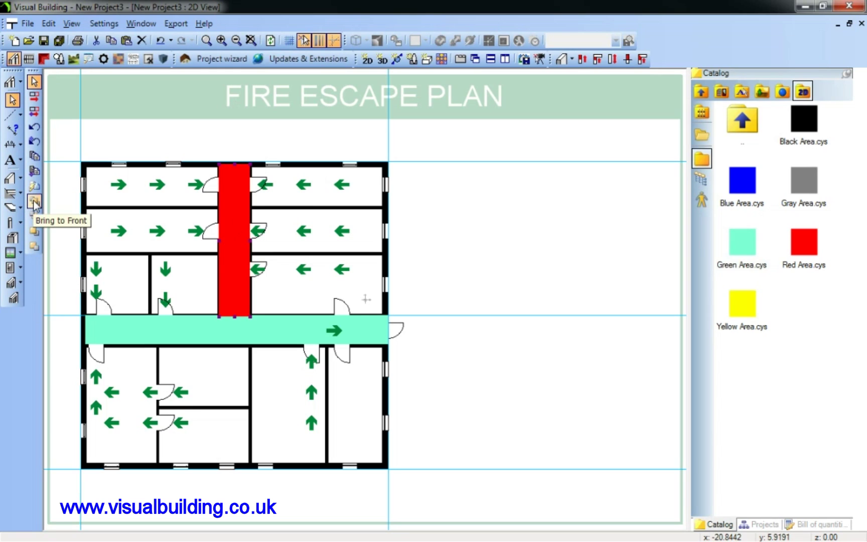
click(33, 217)
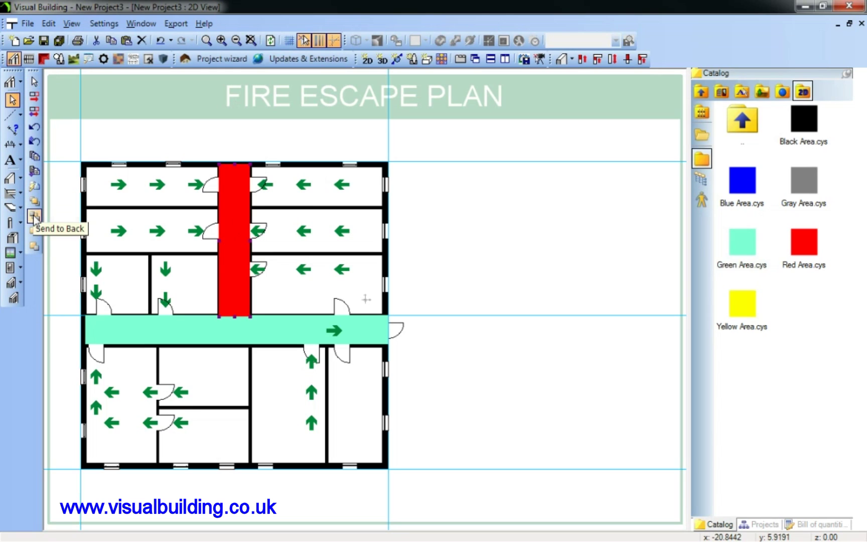
click(197, 146)
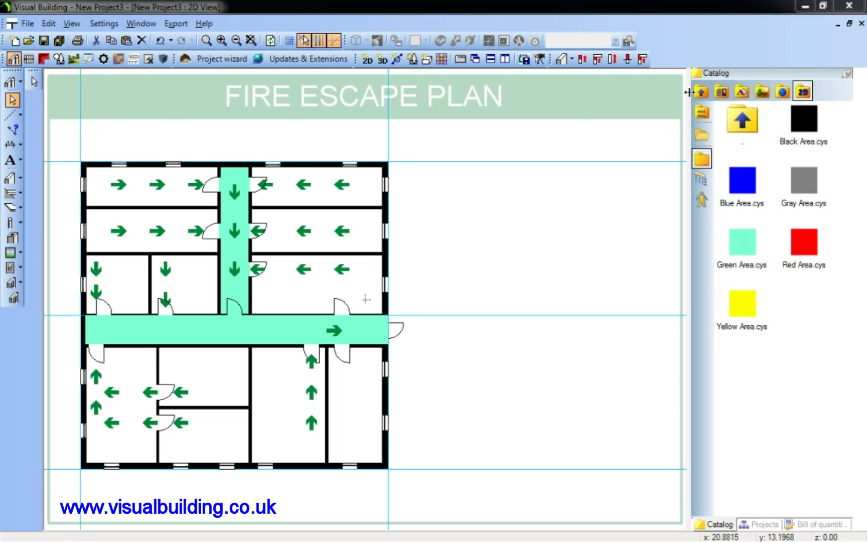
Place fire extinguisher signs in five rooms around the vertical corridor and lower plan.
double_click(743, 121)
double_click(741, 184)
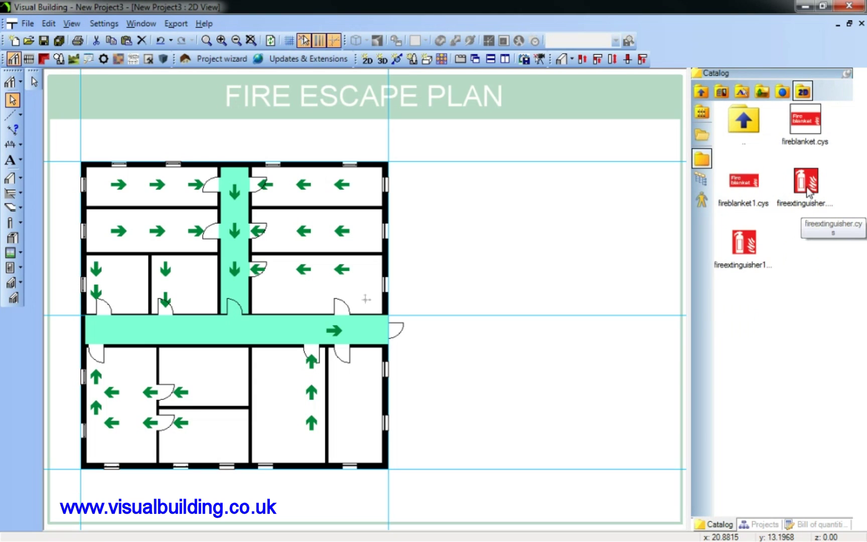
drag(744, 242, 265, 292)
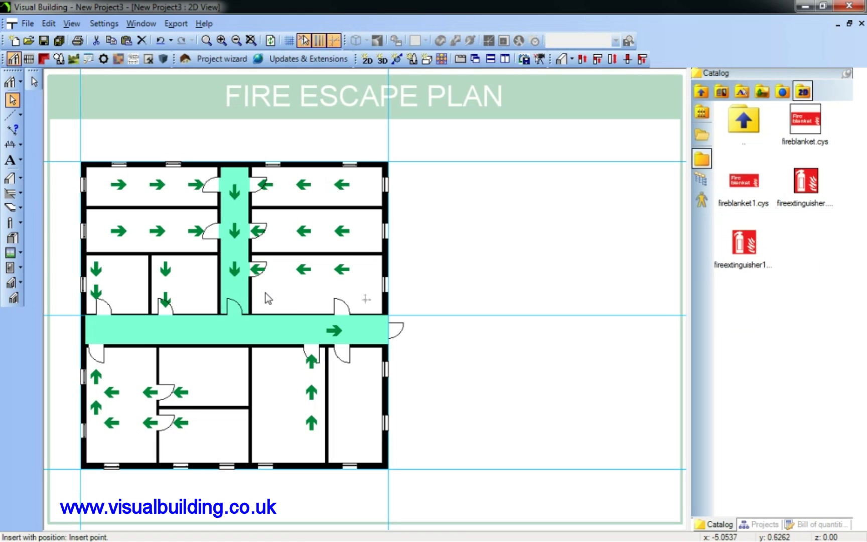
click(264, 297)
click(135, 298)
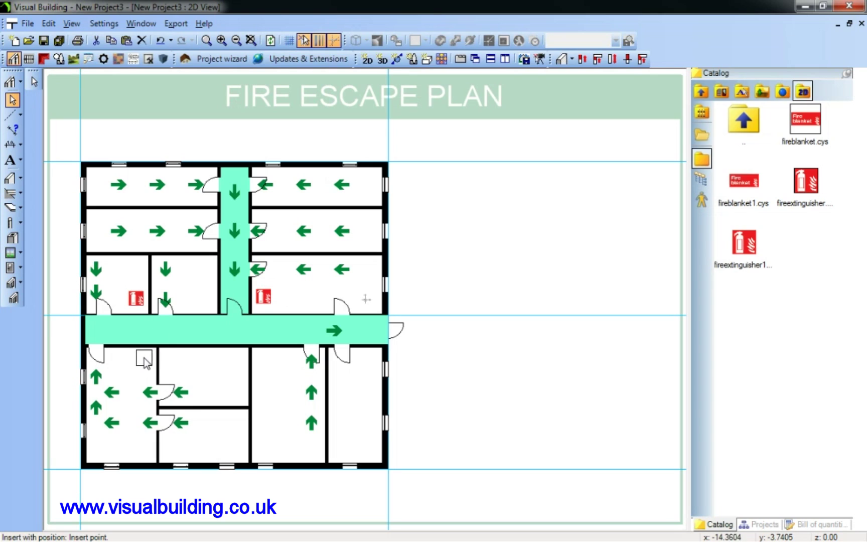
click(145, 358)
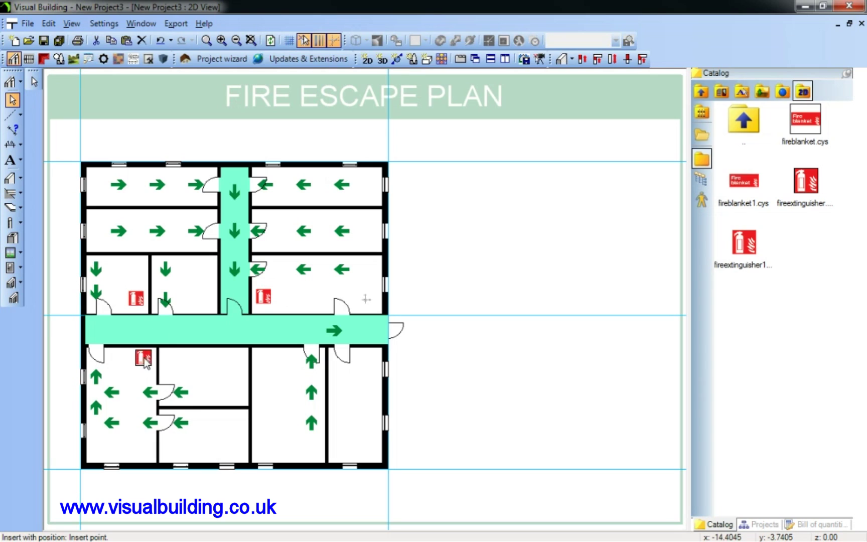
click(235, 359)
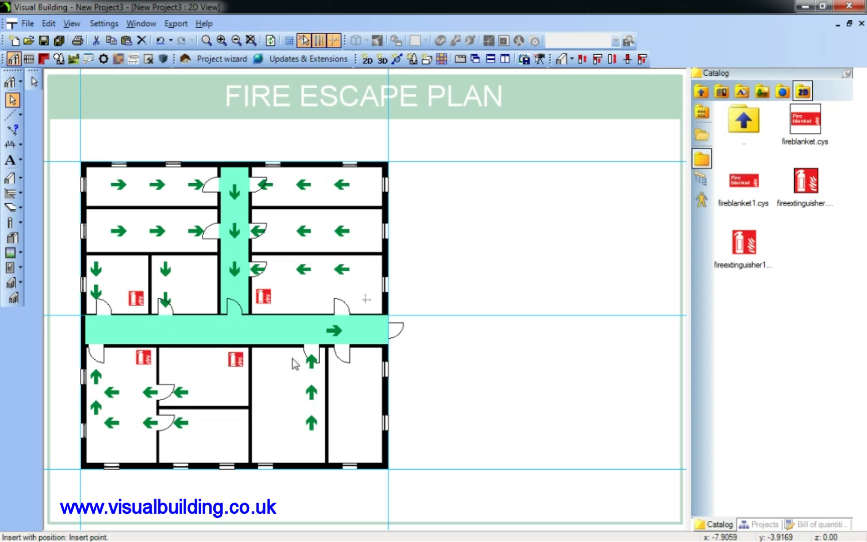
click(265, 450)
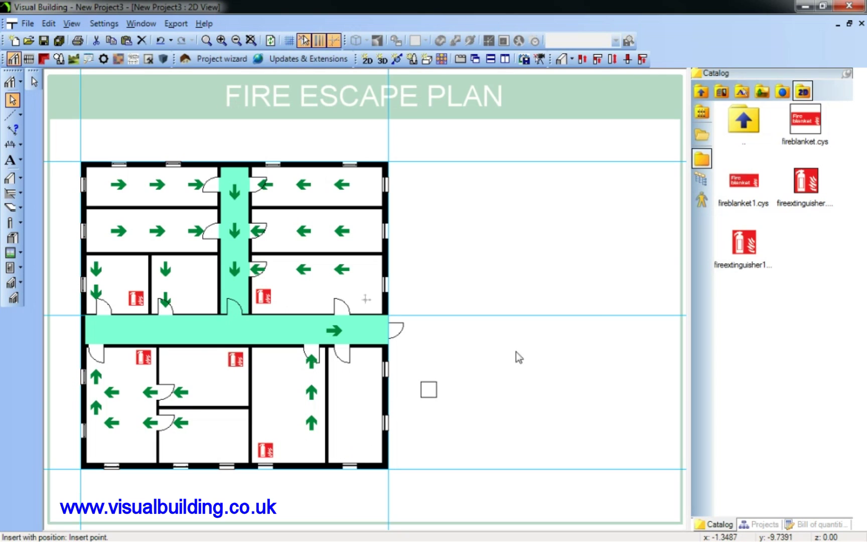
Add one more fire extinguisher sign inside the top-left room.
click(806, 187)
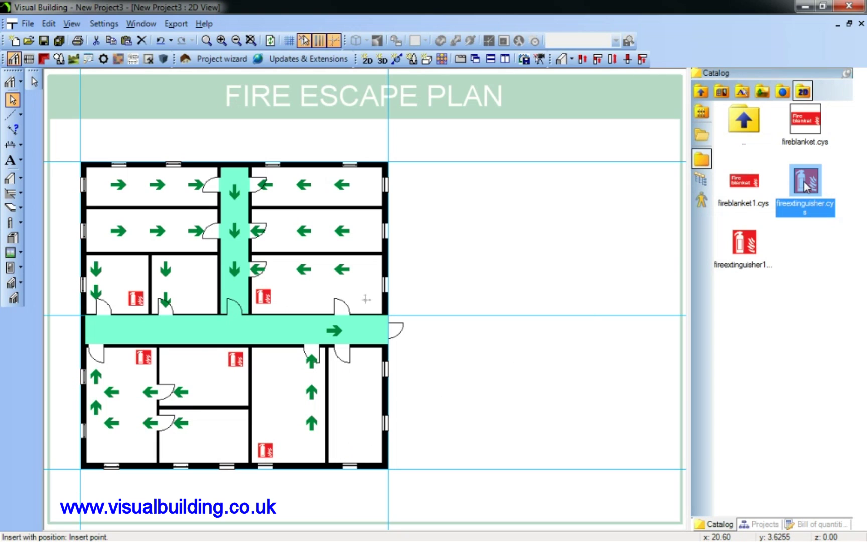
click(806, 128)
click(745, 181)
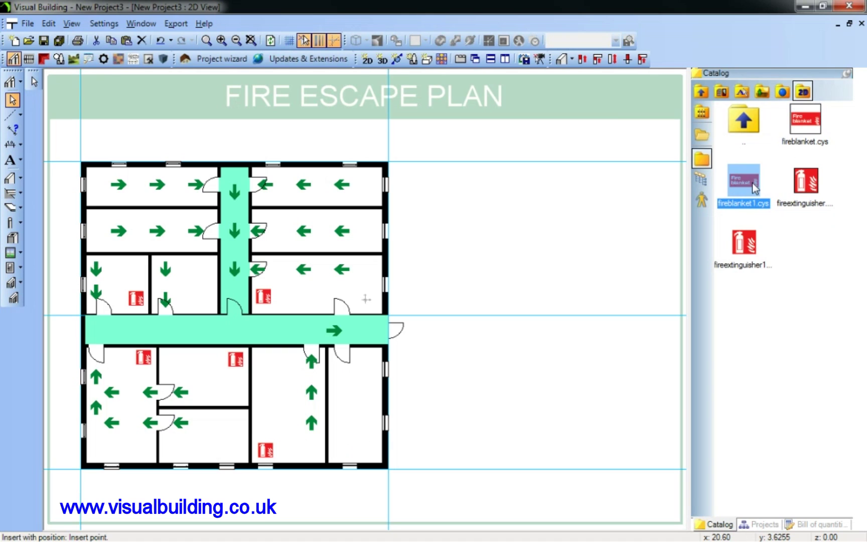
click(101, 182)
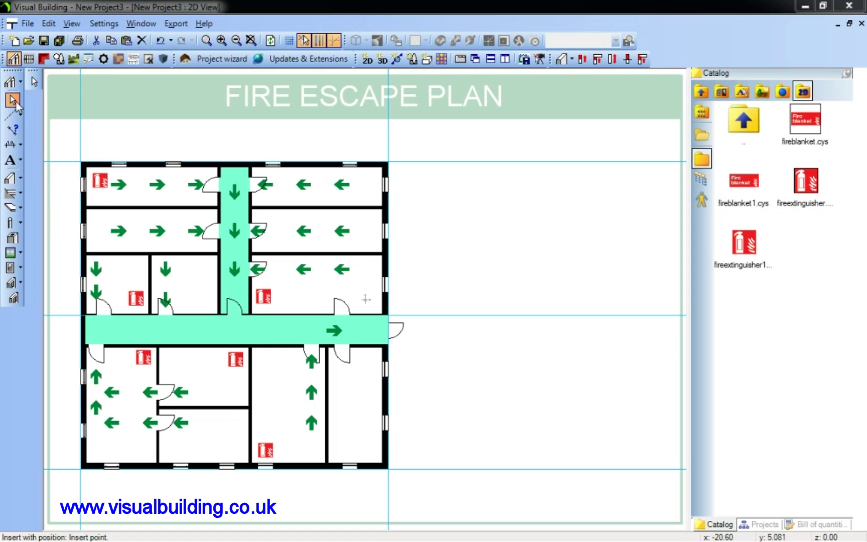
Send the horizontal green corridor area behind its route arrows and deselect it.
click(153, 325)
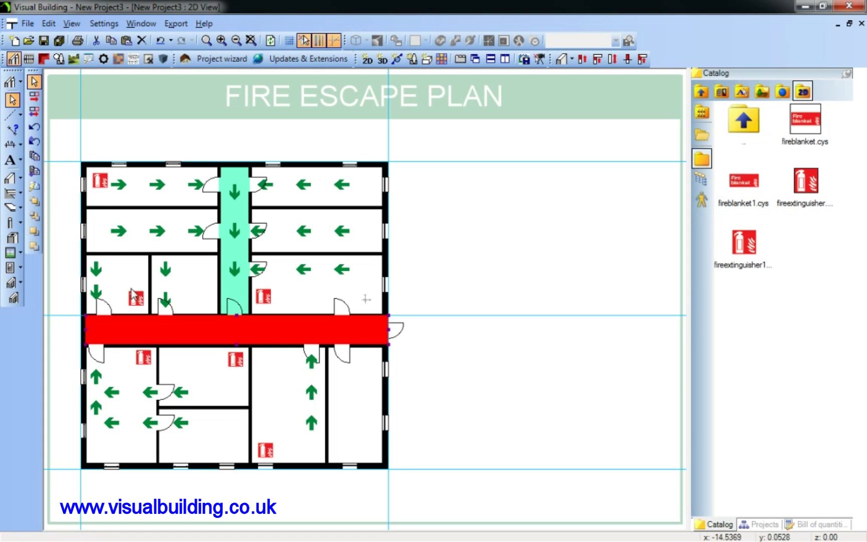
click(33, 216)
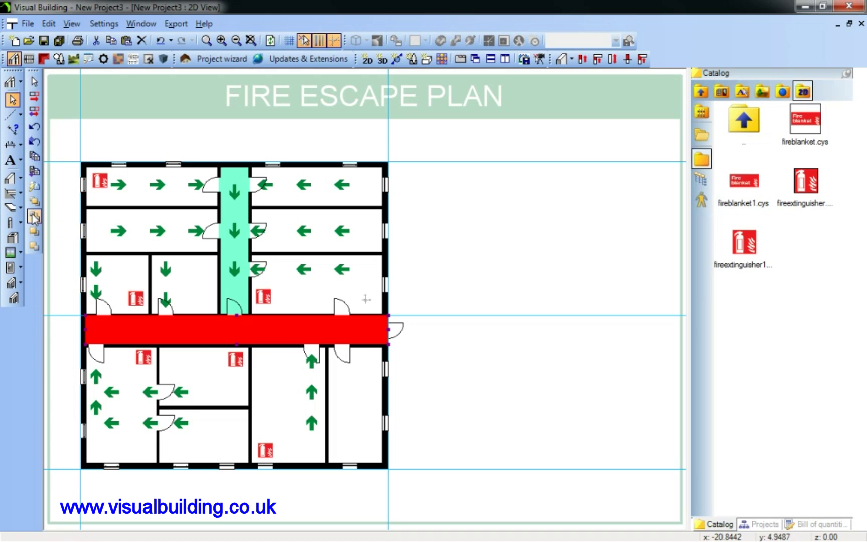
click(62, 216)
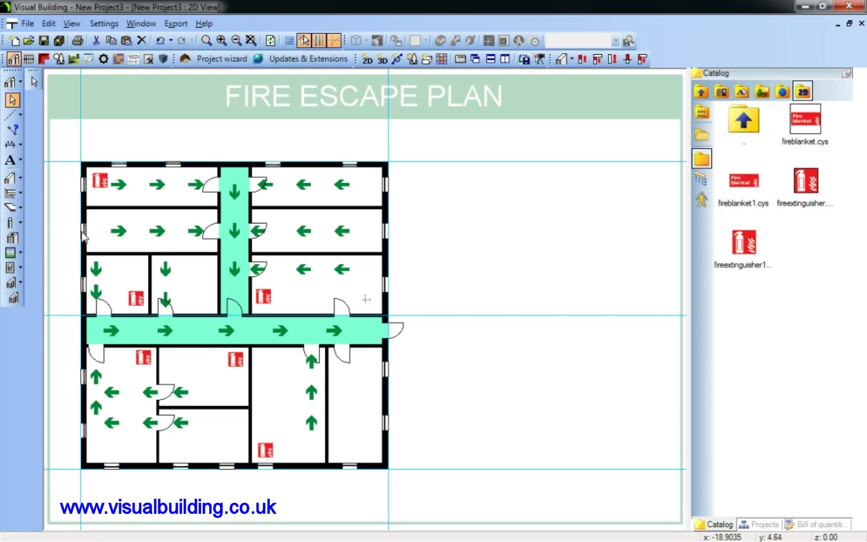
scroll(429, 336, down, 2)
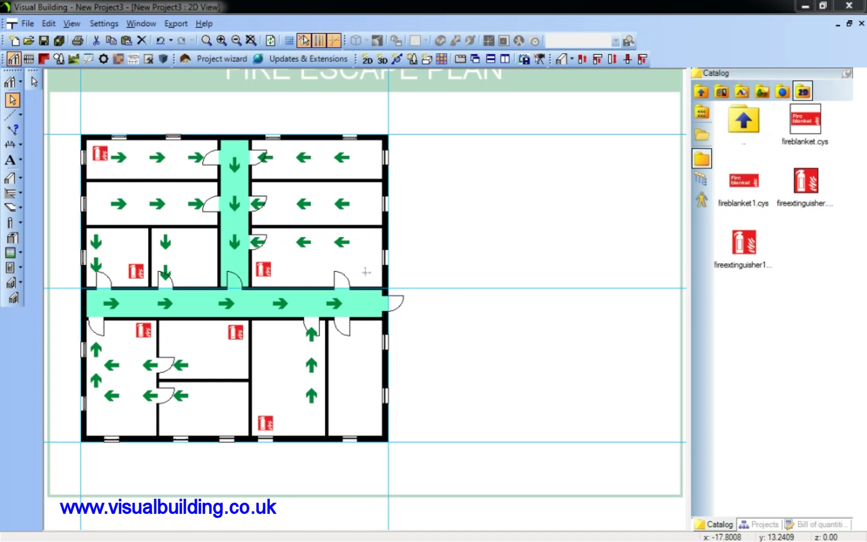
Insert a Red Area in the lower-right room and stretch it to the room's corner.
click(701, 92)
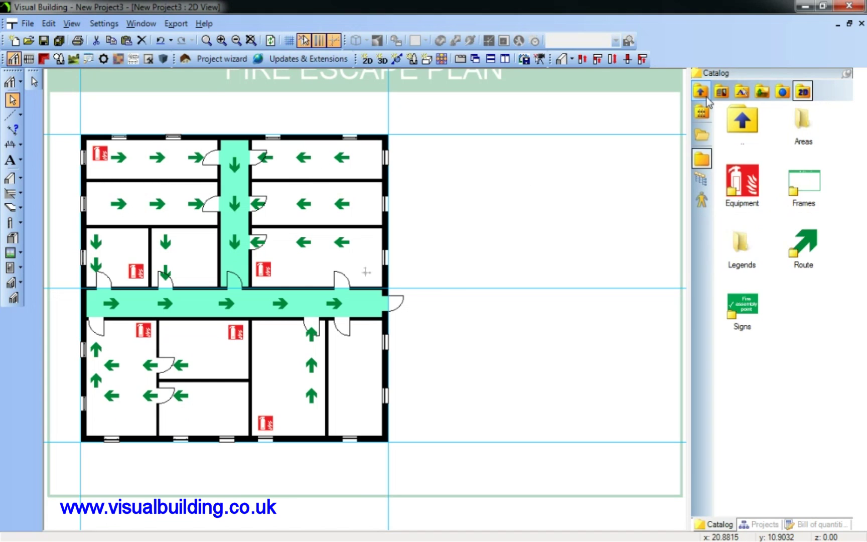
double_click(813, 134)
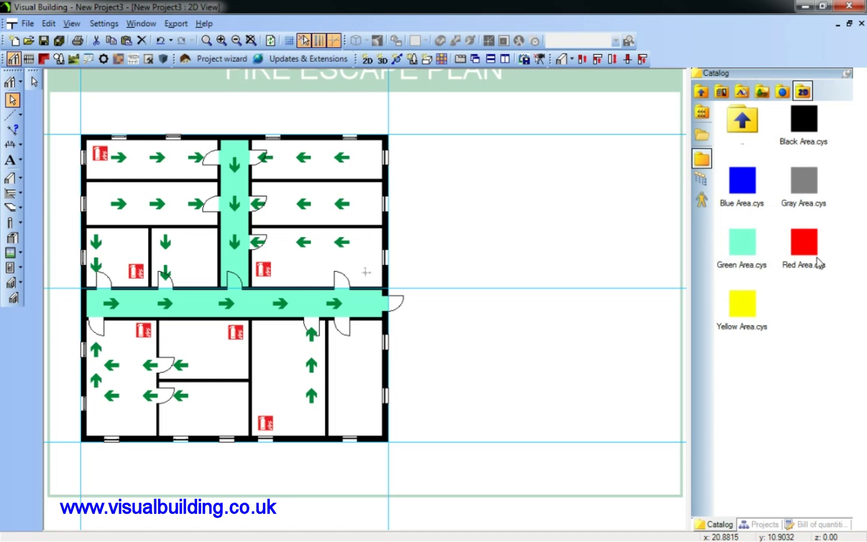
click(805, 246)
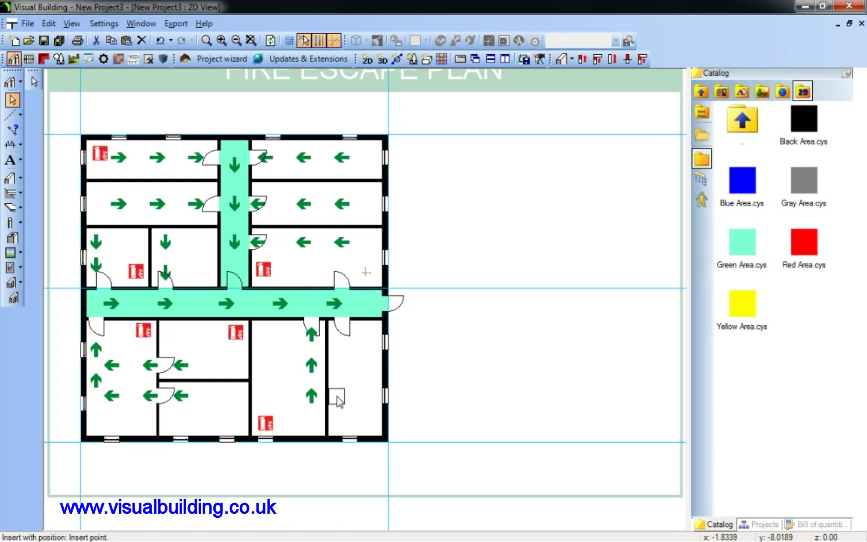
click(336, 395)
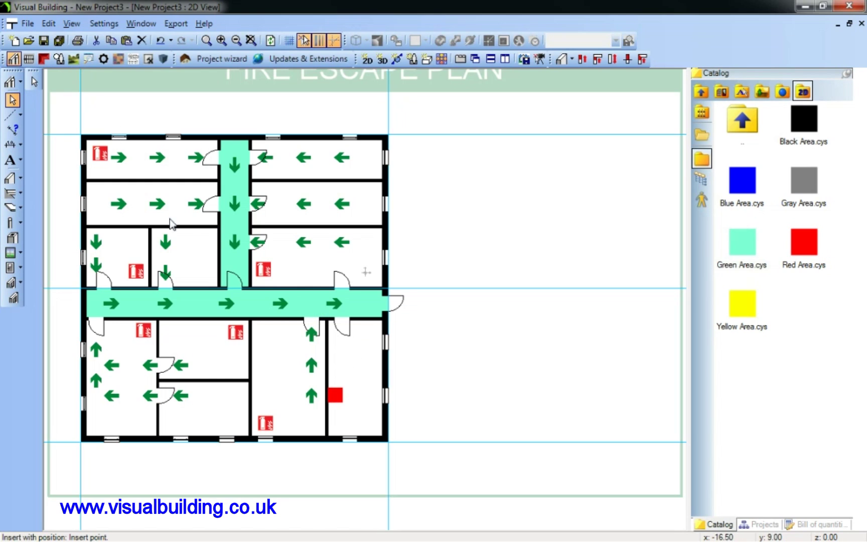
key(Escape)
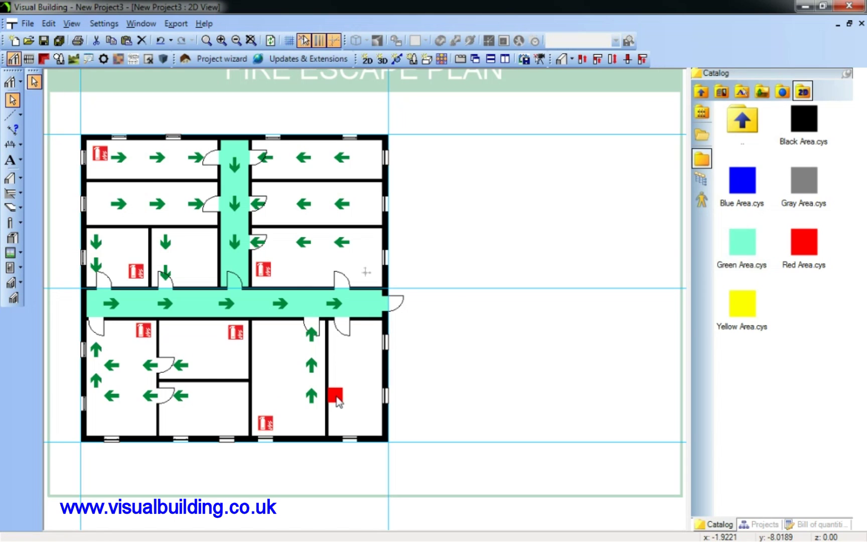
click(339, 401)
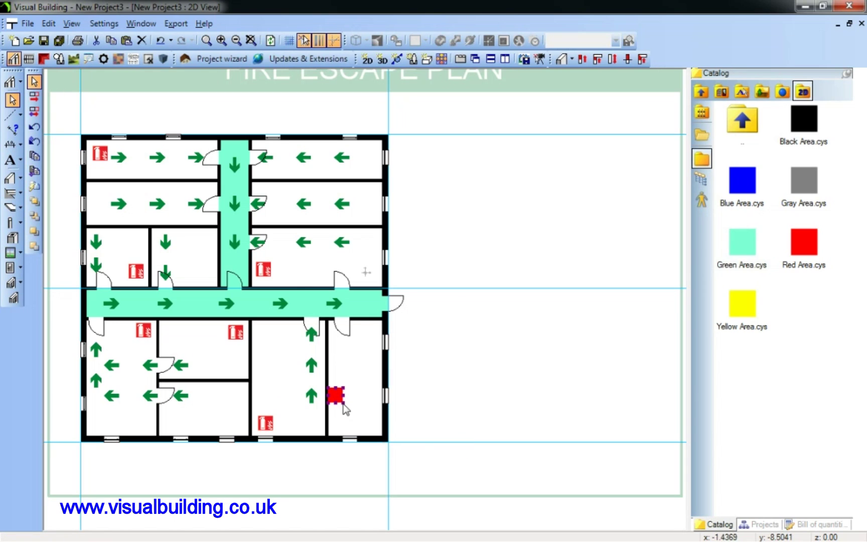
drag(344, 404, 385, 439)
click(413, 393)
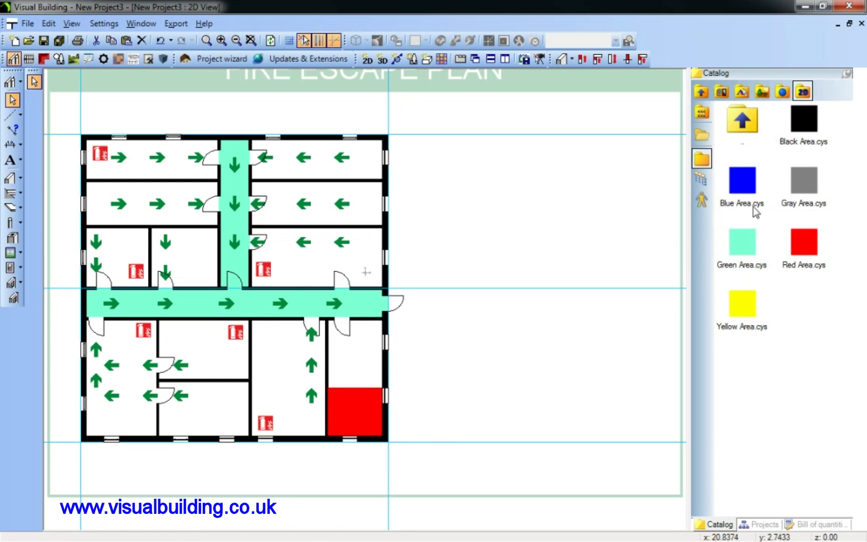
Add a small Blue Area inside the red one, sending the red area to the back.
drag(748, 197, 551, 309)
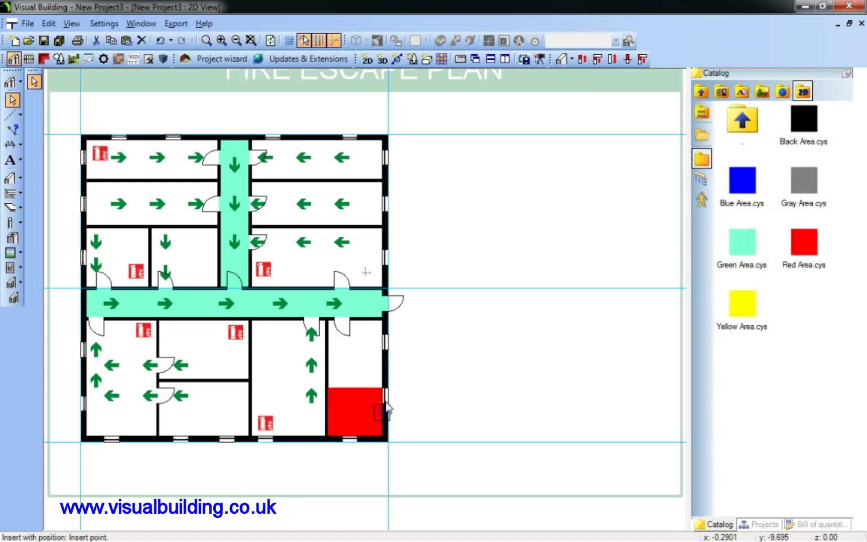
key(Escape)
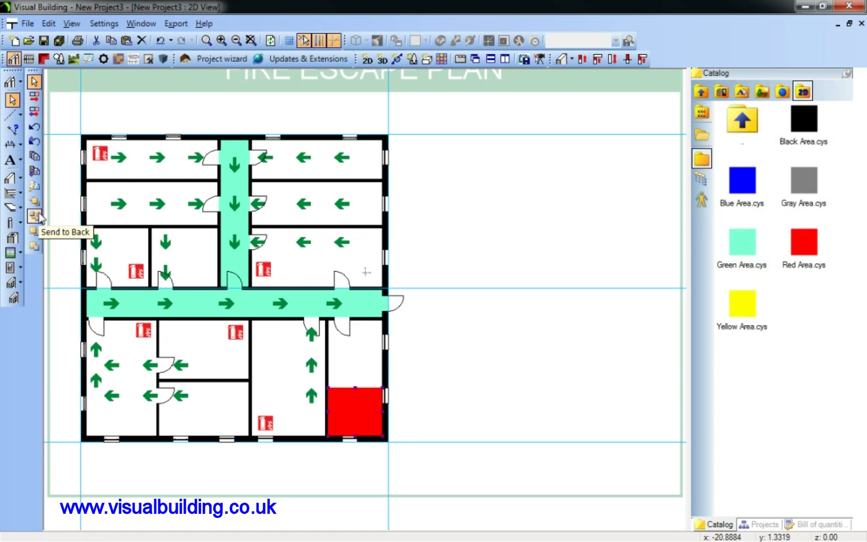
click(39, 218)
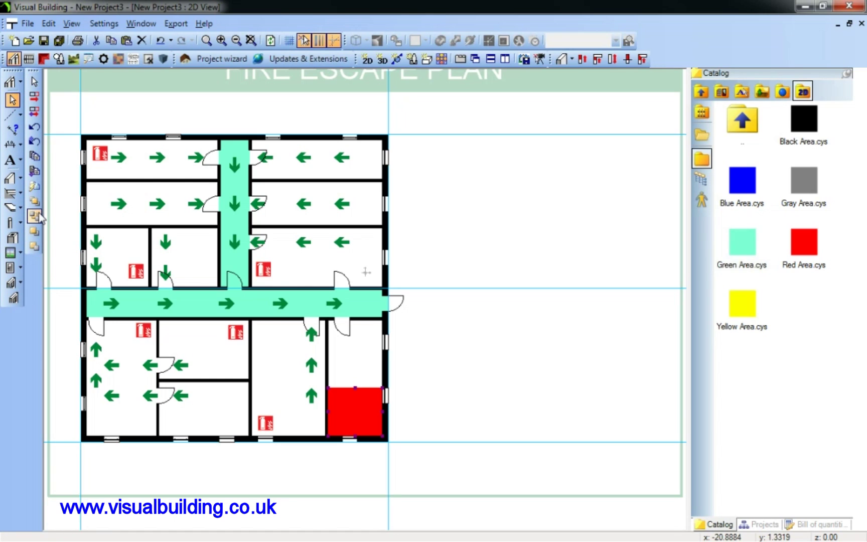
click(414, 354)
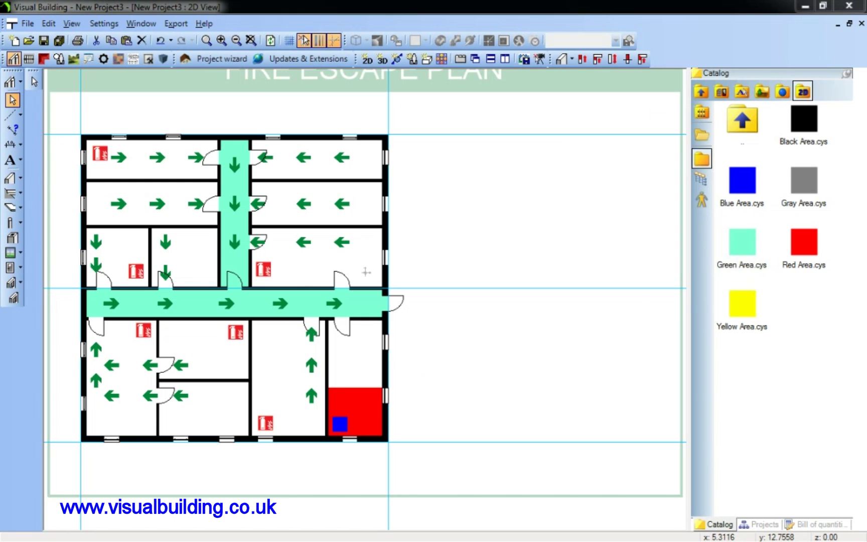
Place the first Legend3 row at the page's top right, aligned to the snapping grid.
click(701, 93)
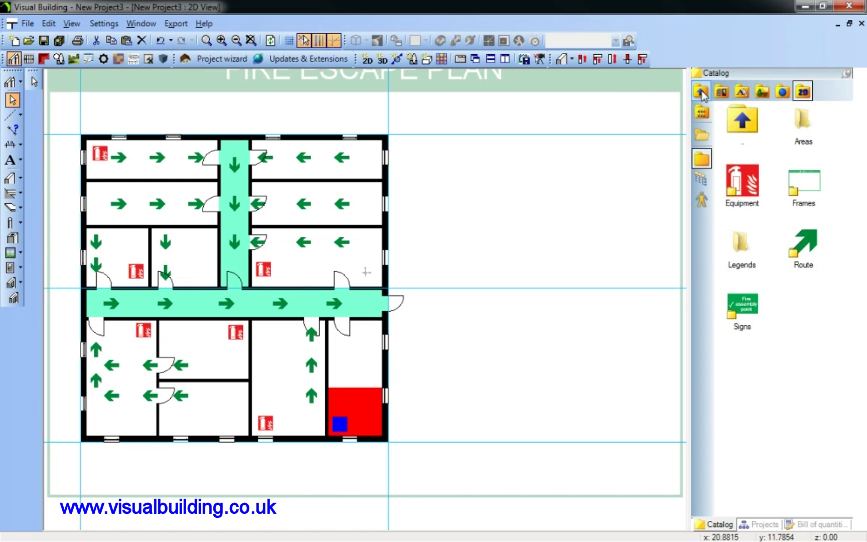
double_click(743, 251)
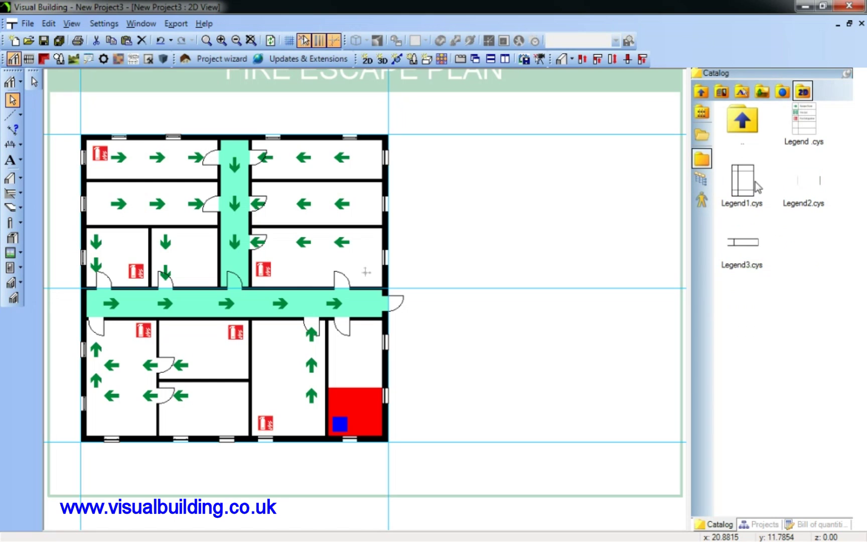
click(749, 190)
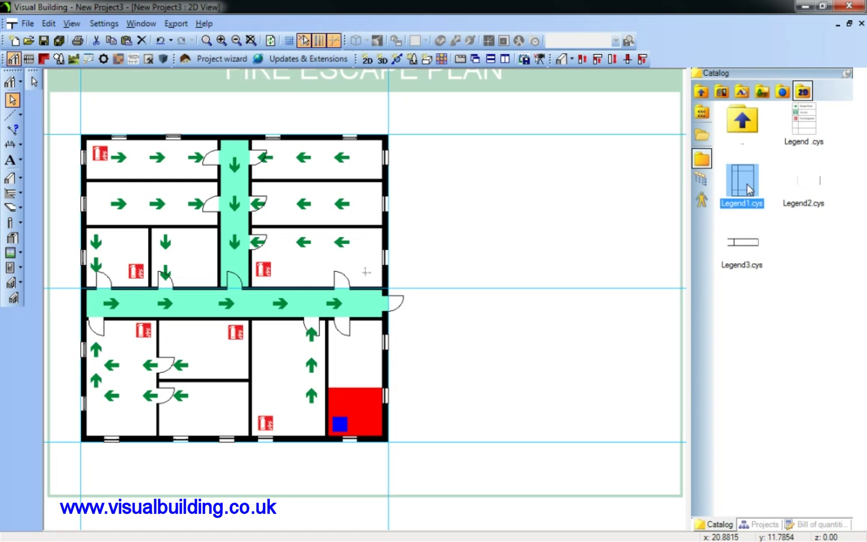
click(736, 246)
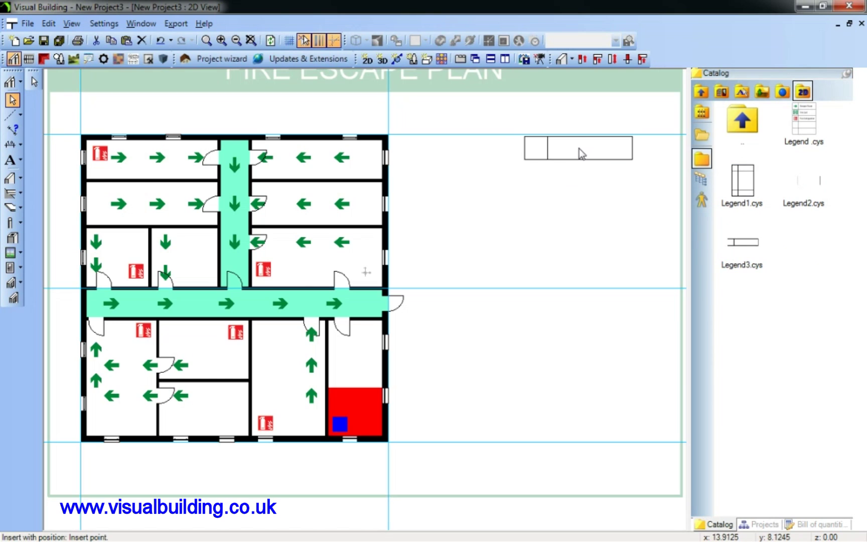
click(590, 151)
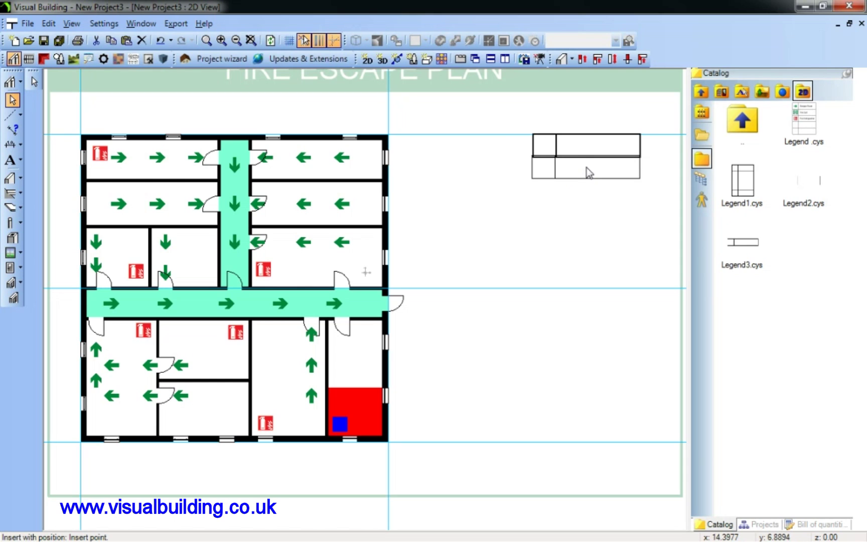
click(289, 40)
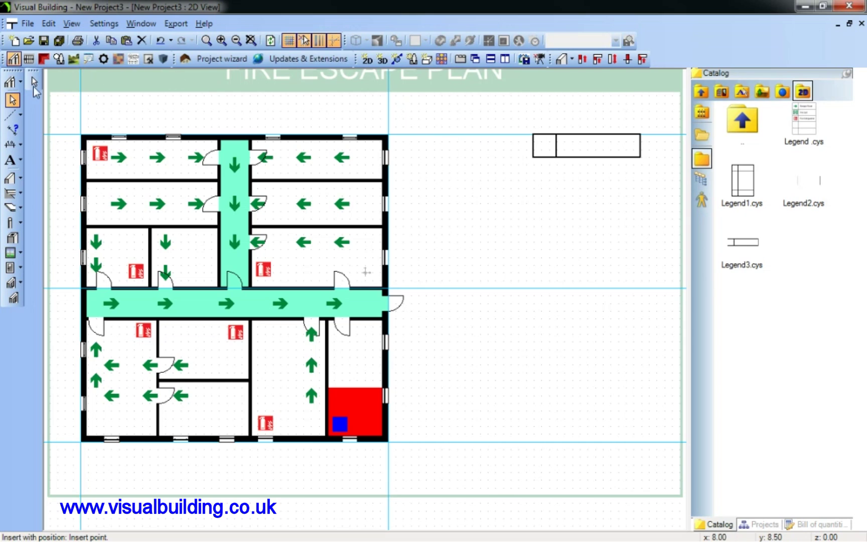
key(Escape)
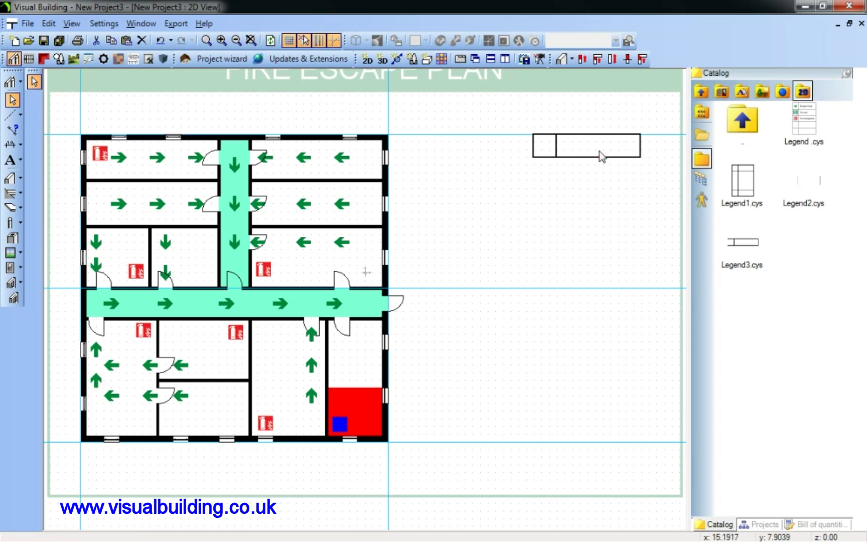
drag(598, 155, 589, 136)
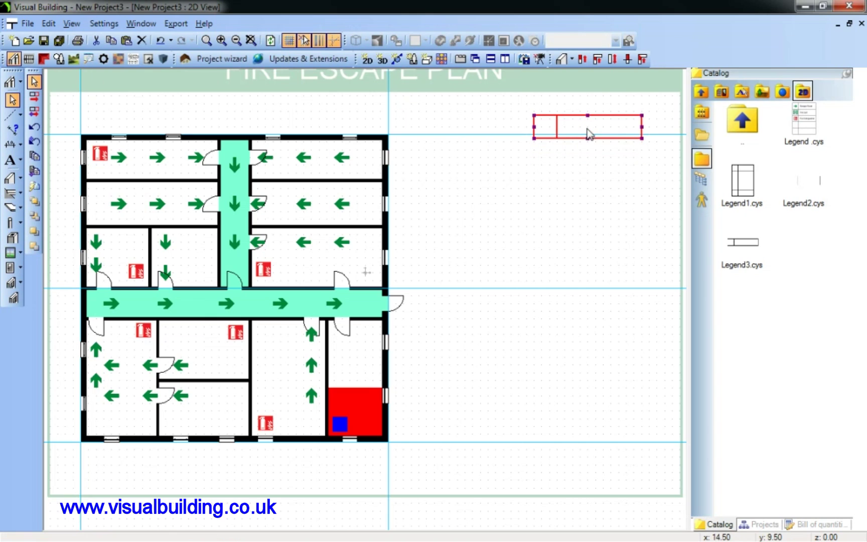
Stack further Legend3 rows beneath it until the legend has six rows.
click(735, 248)
click(736, 240)
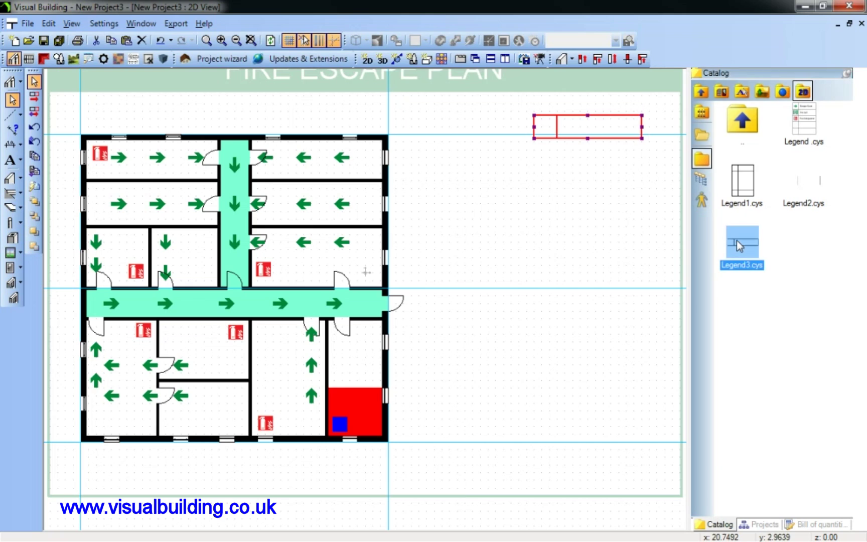
drag(733, 242, 593, 191)
click(591, 155)
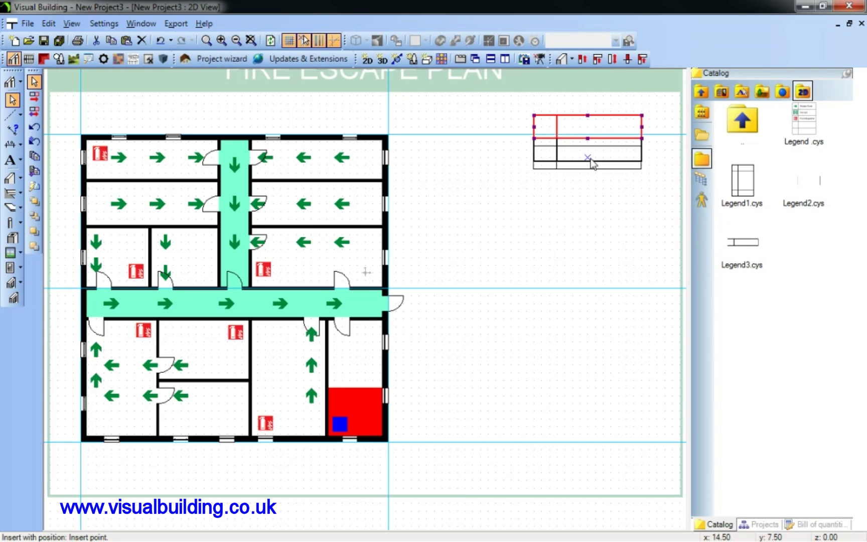
click(589, 175)
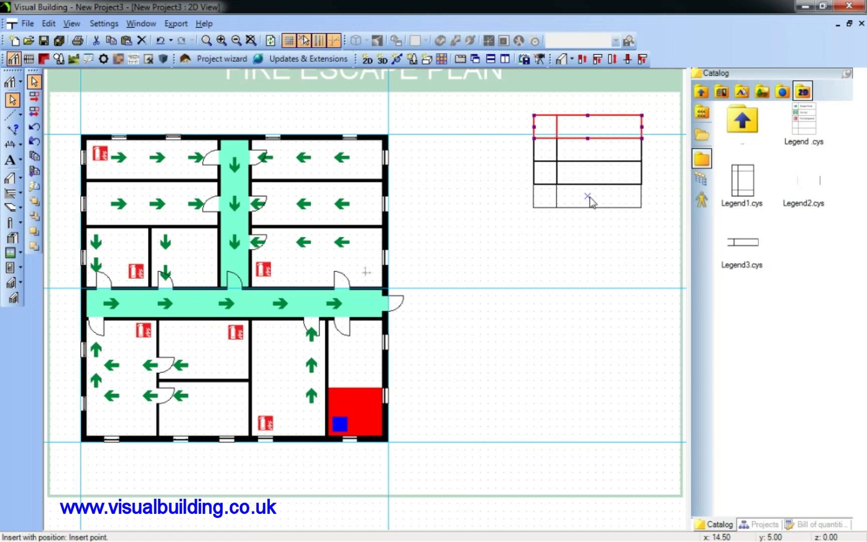
click(589, 196)
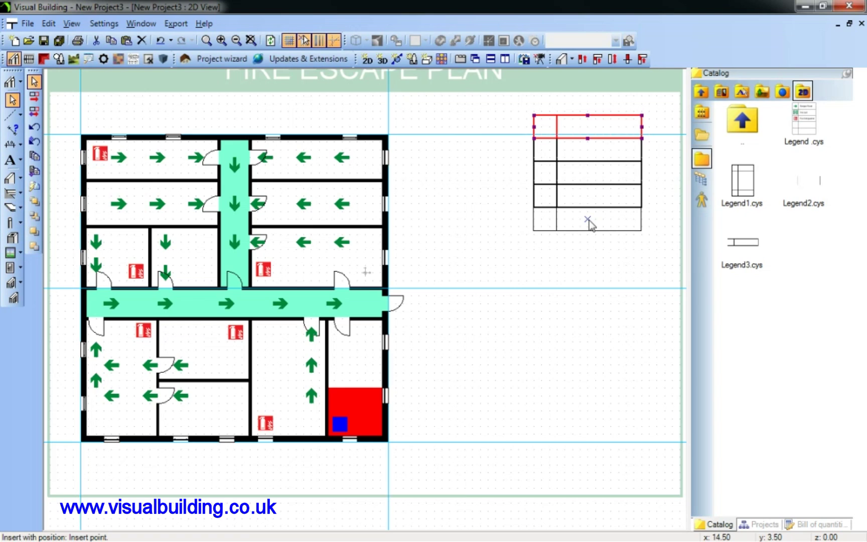
click(589, 219)
click(590, 243)
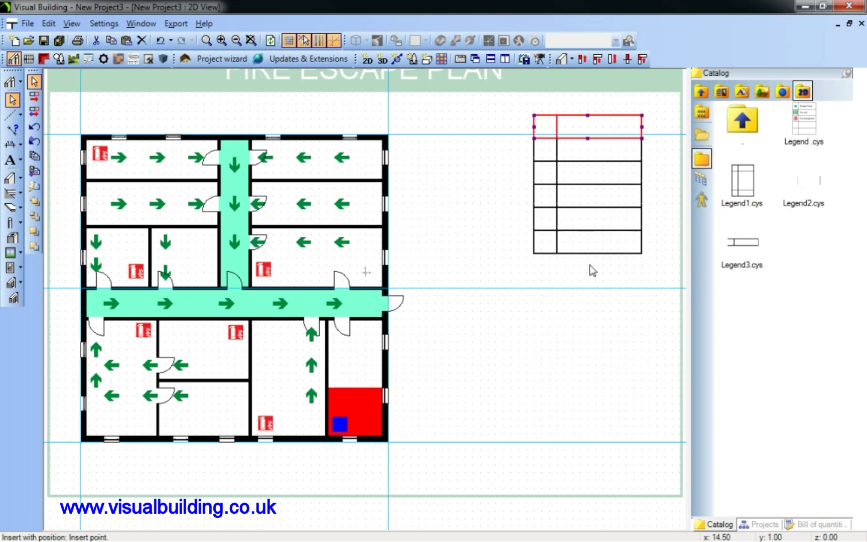
click(589, 269)
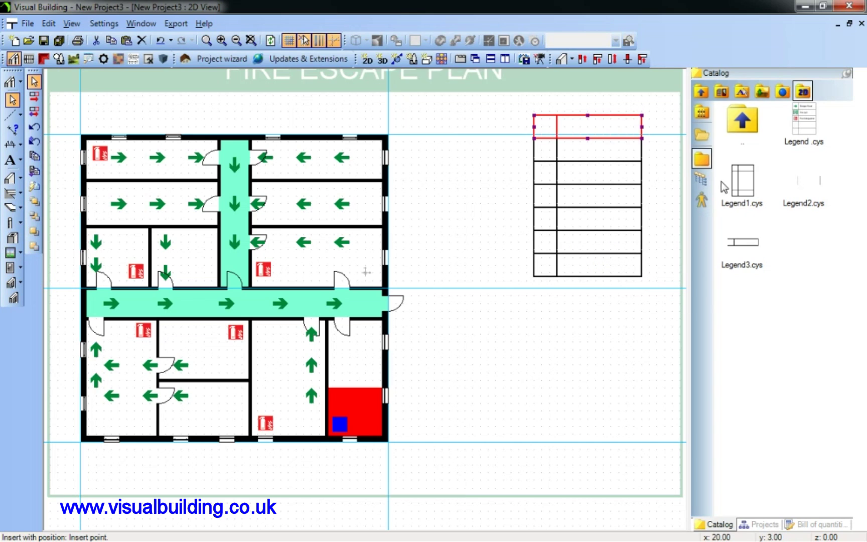
Turn off the grid and place the RouteE1 escape-route arrow in the legend's first cell.
double_click(755, 144)
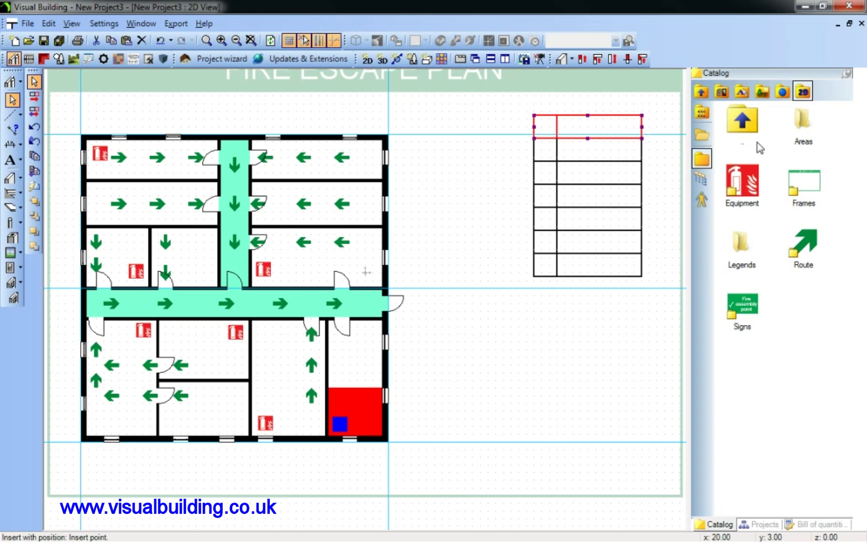
double_click(801, 244)
click(738, 189)
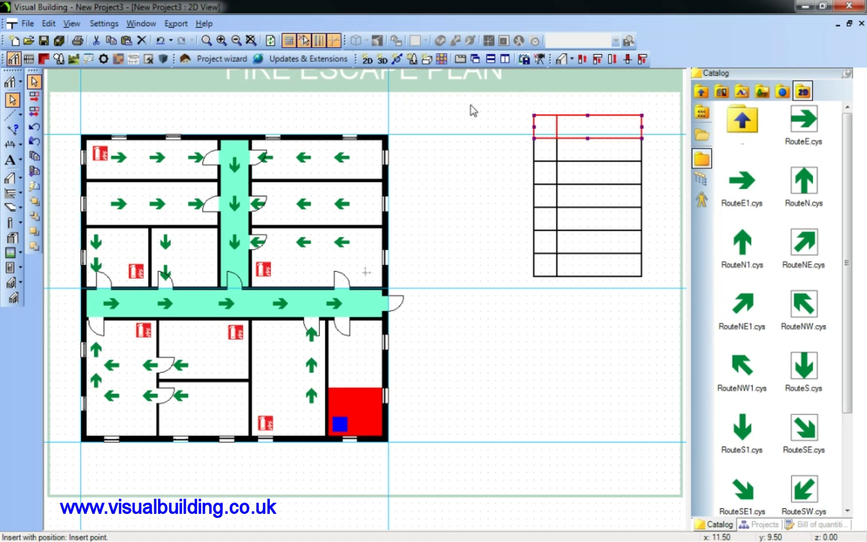
click(289, 40)
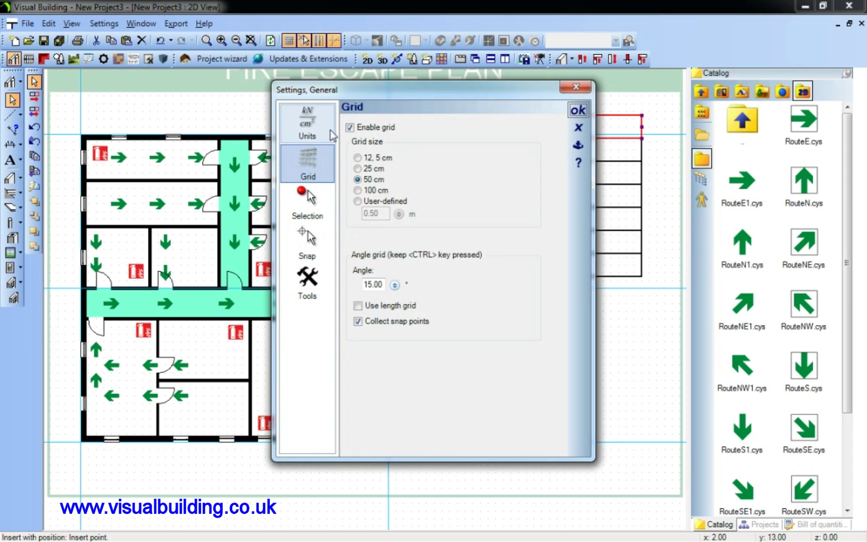
click(350, 127)
click(578, 110)
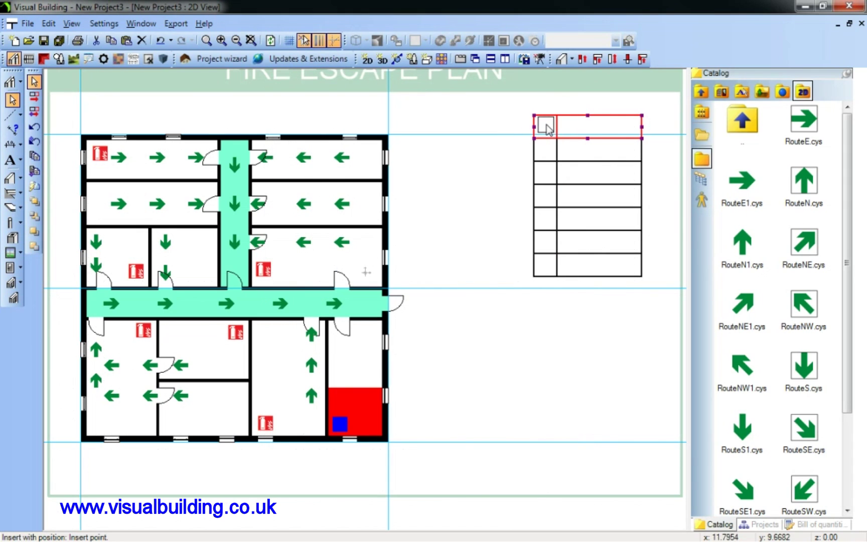
click(547, 130)
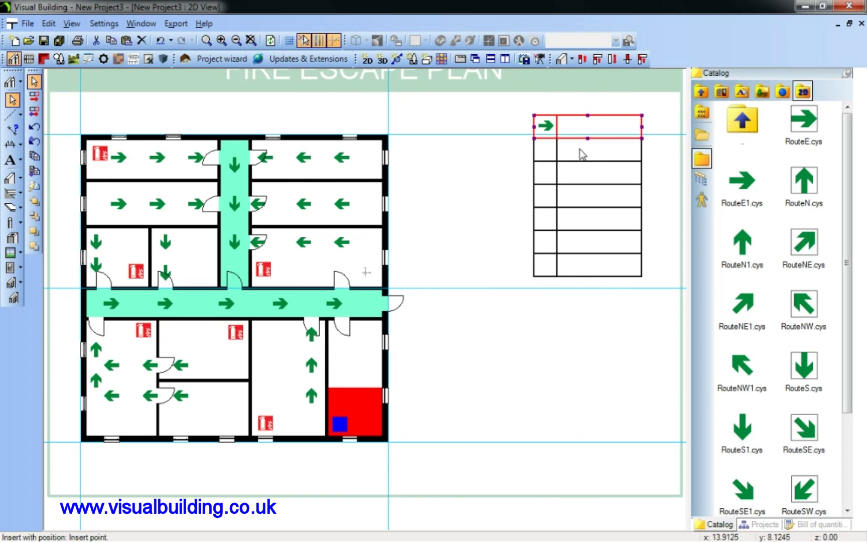
Place the fireextinguisher1 sign in the legend's second cell.
click(703, 95)
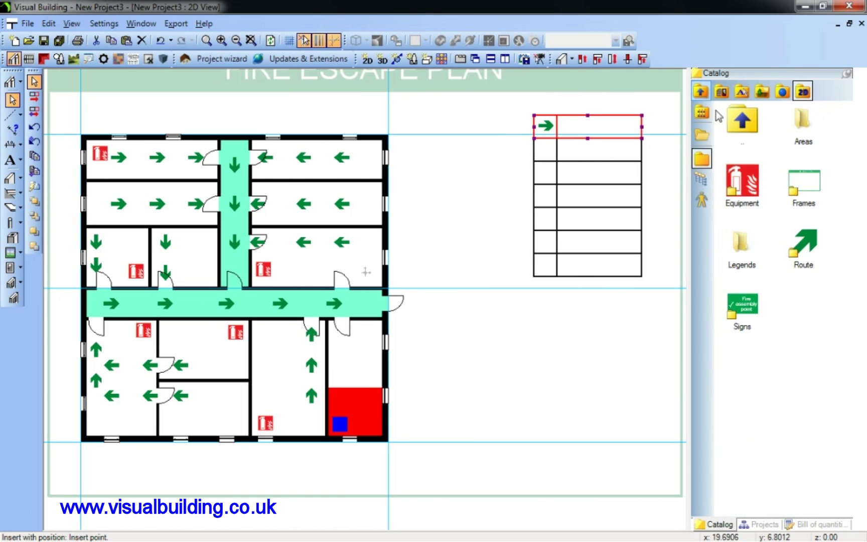
double_click(748, 175)
click(742, 246)
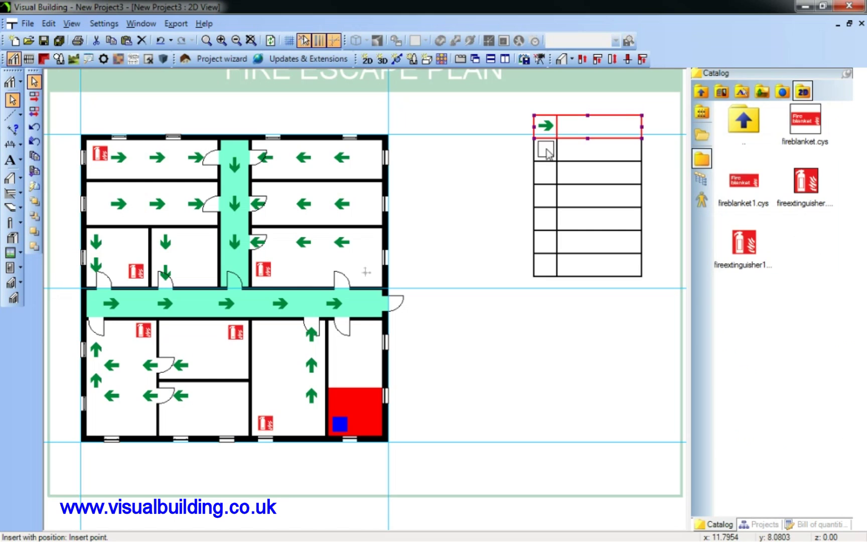
click(546, 149)
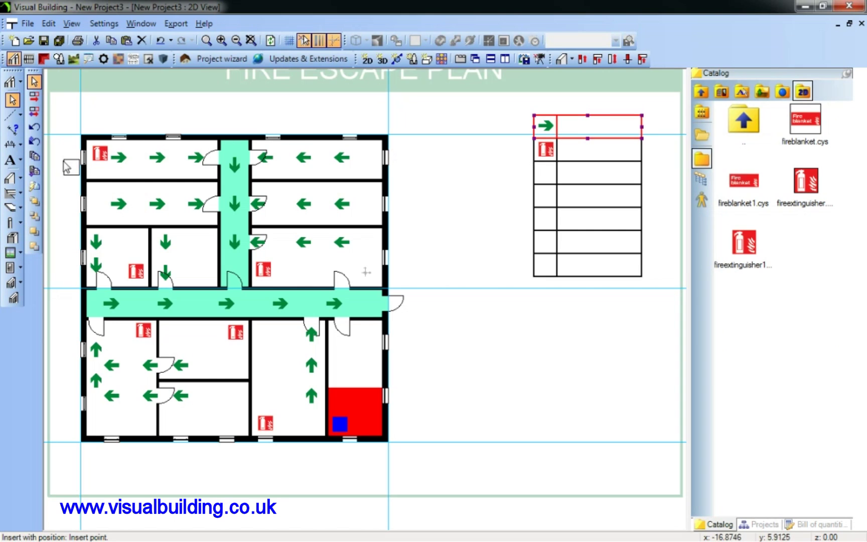
click(10, 159)
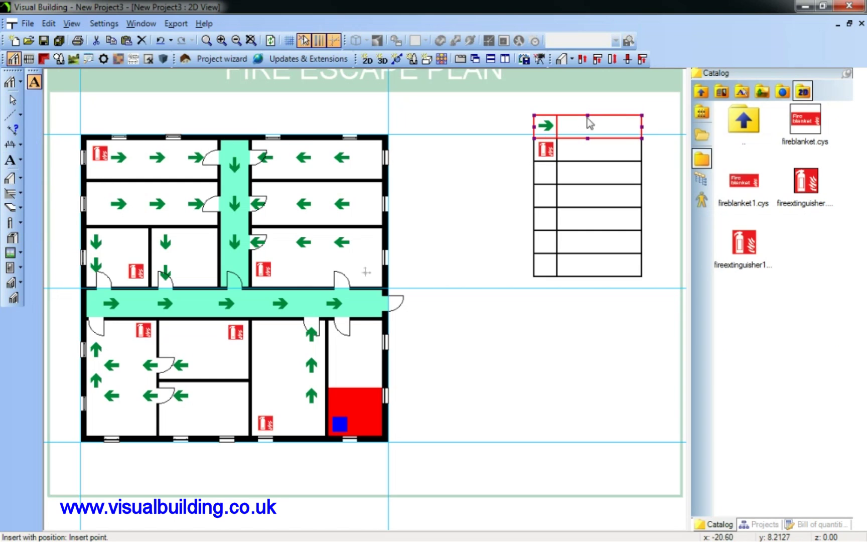
Add the label 'Escape Route' in the top legend row and set its font size to 5.0 mm.
click(571, 126)
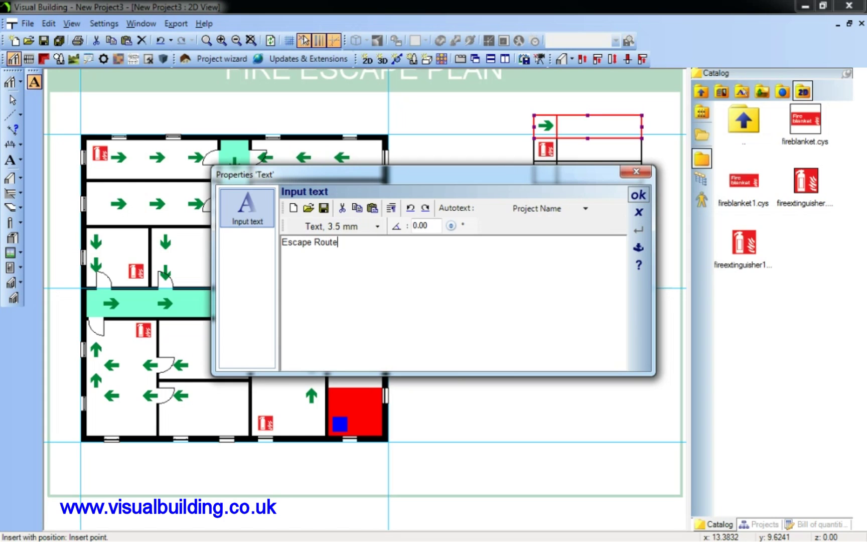
click(638, 195)
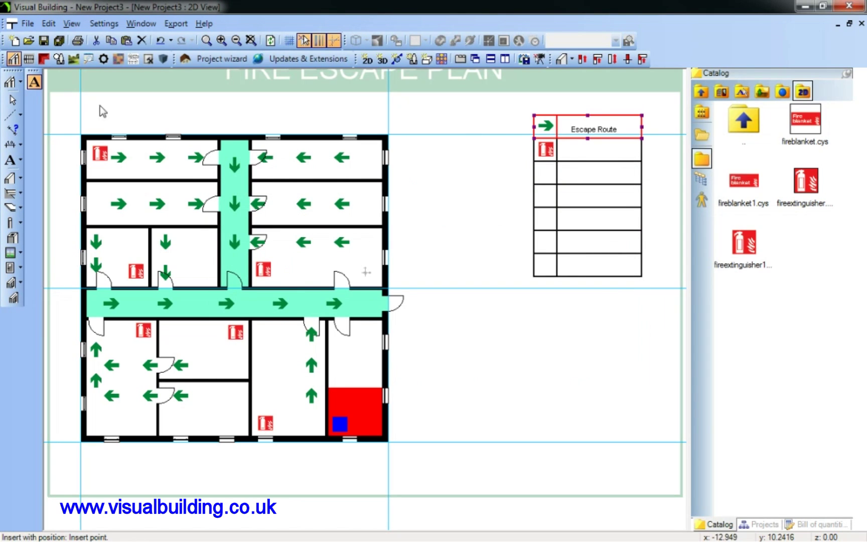
click(13, 100)
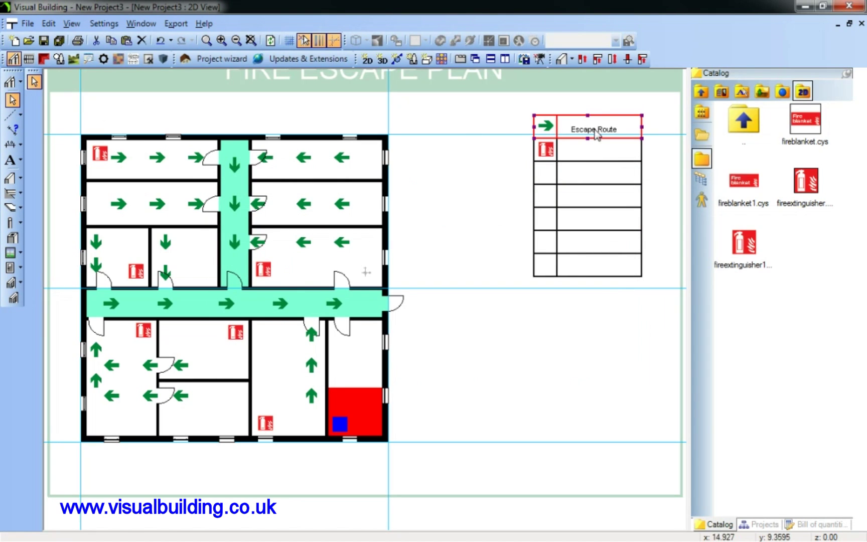
click(595, 130)
double_click(595, 130)
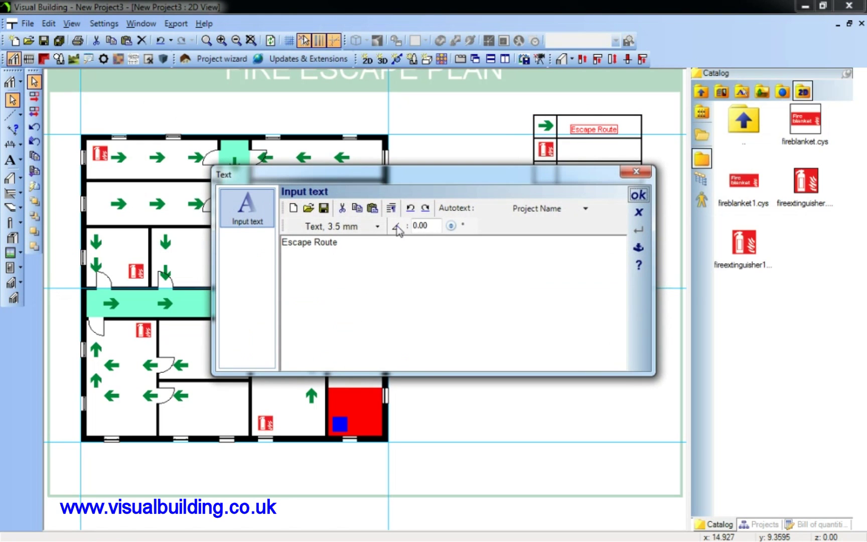
drag(345, 242, 231, 242)
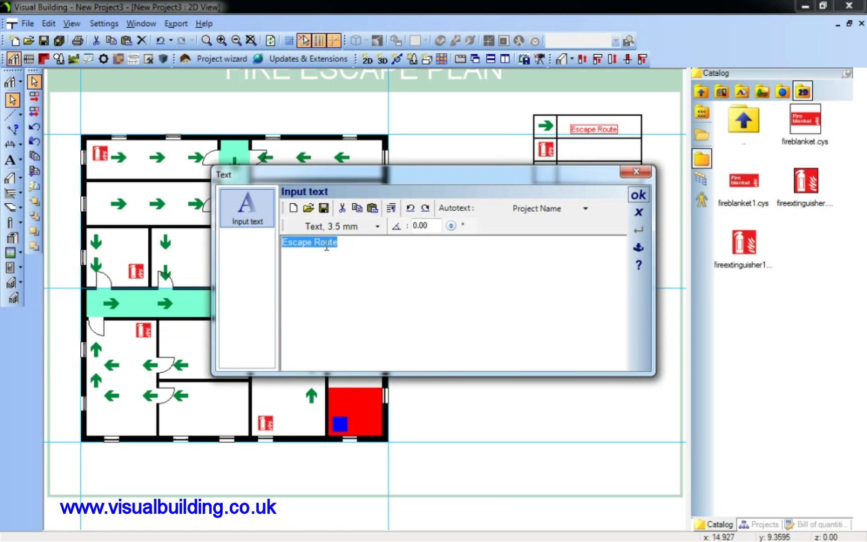
click(377, 228)
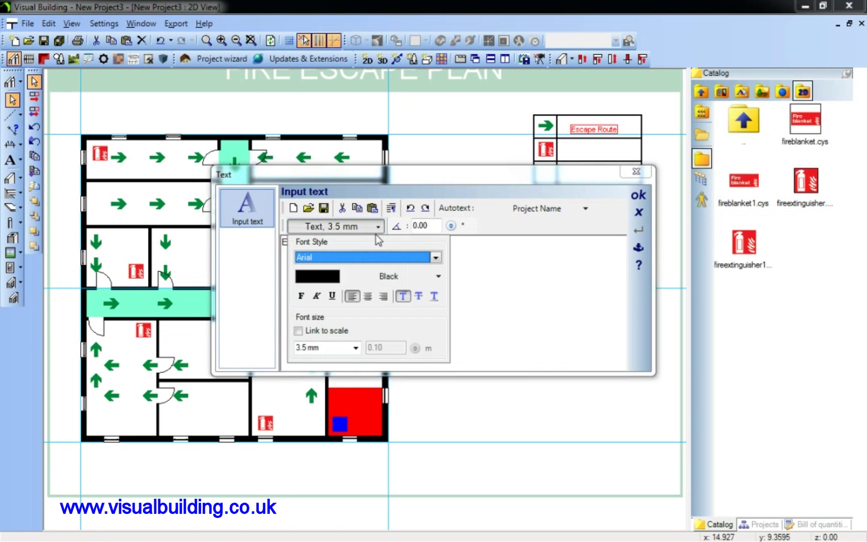
click(358, 349)
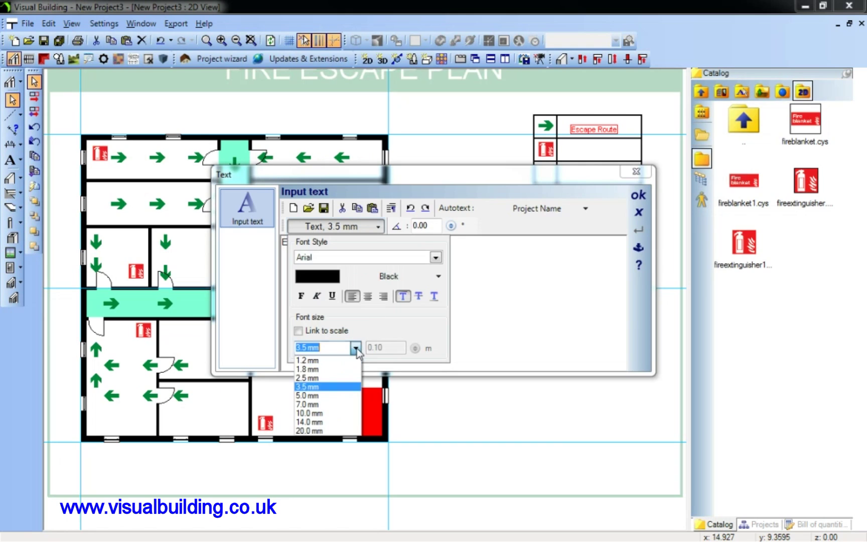
click(321, 396)
click(634, 199)
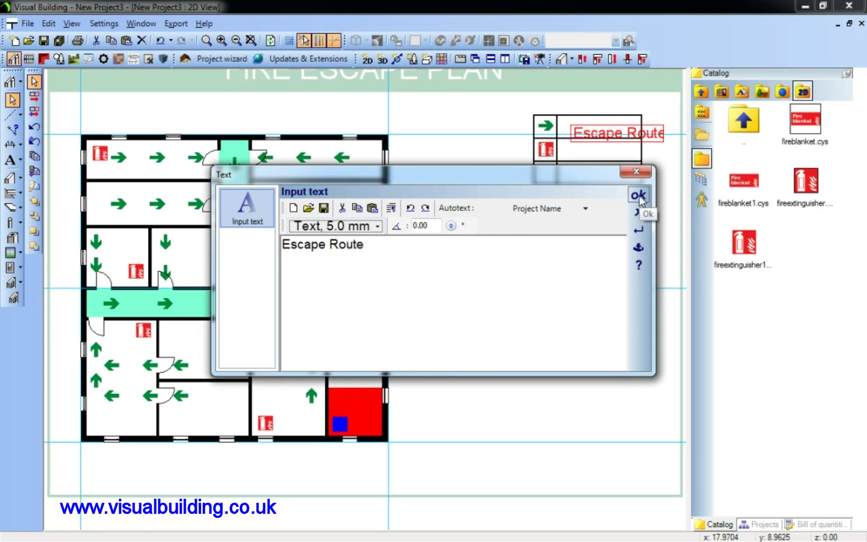
click(637, 195)
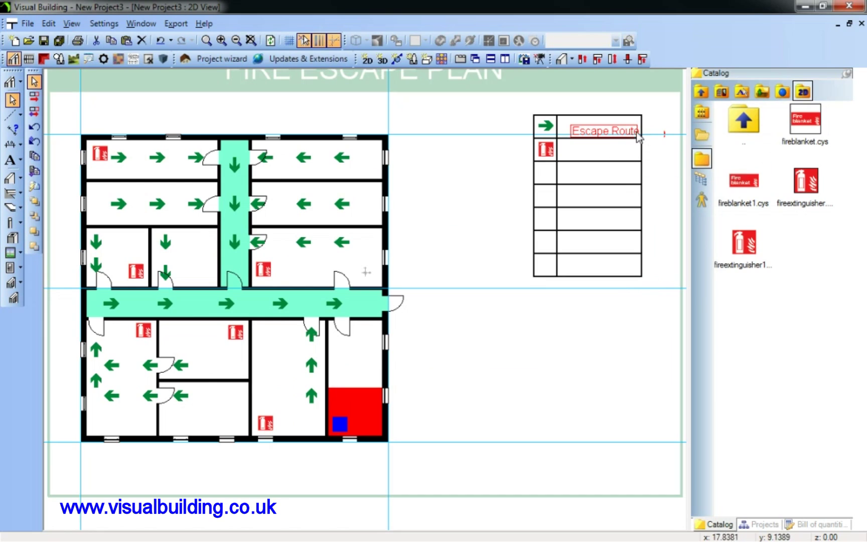
Nudge the Escape Route label slightly left so it sits inside its cell.
click(610, 134)
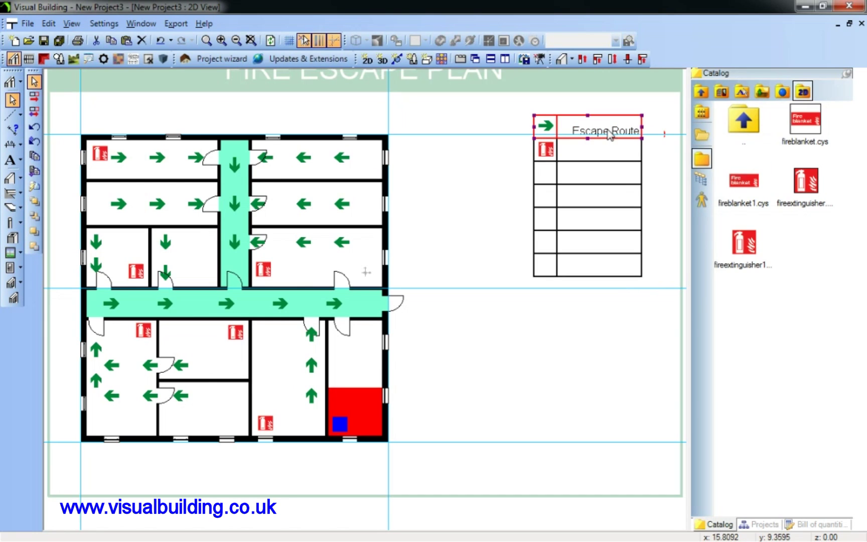
click(610, 134)
drag(607, 135, 566, 127)
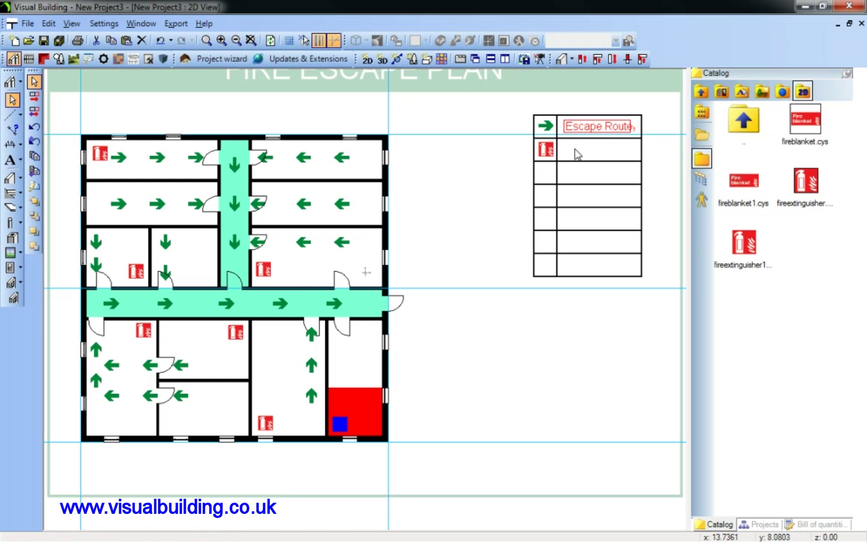
click(666, 162)
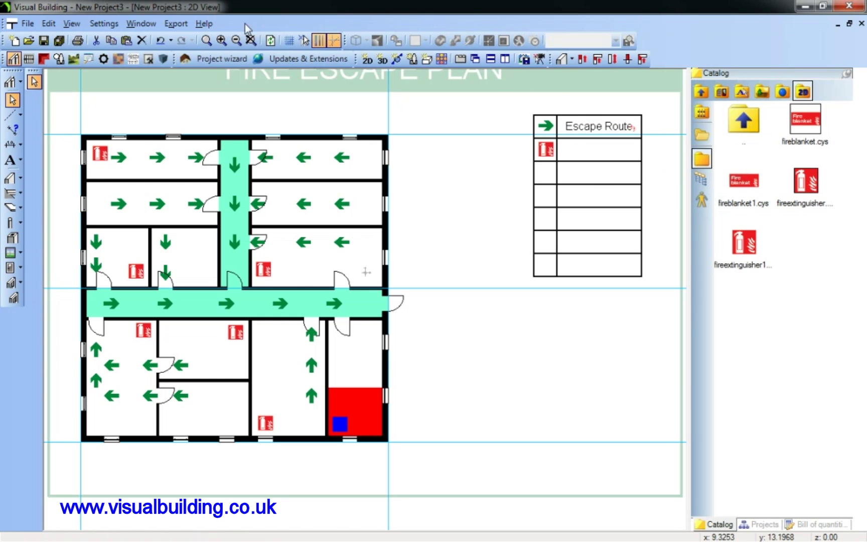
Fit the whole drawing in view and display the project tree with its Floor plan and Template layers.
click(248, 42)
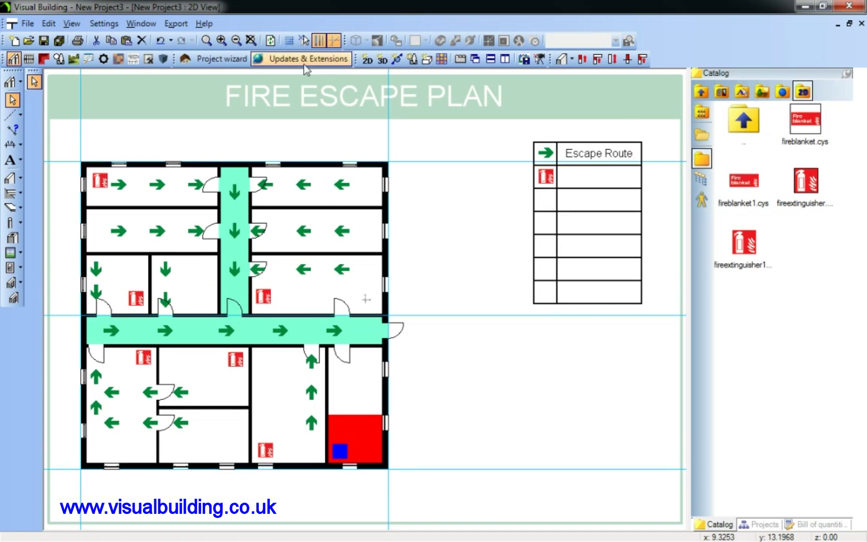
click(705, 157)
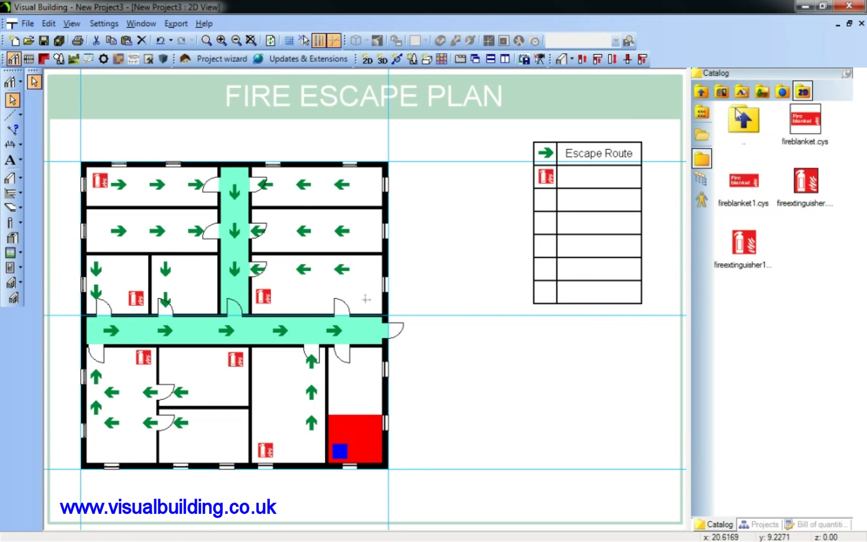
click(763, 525)
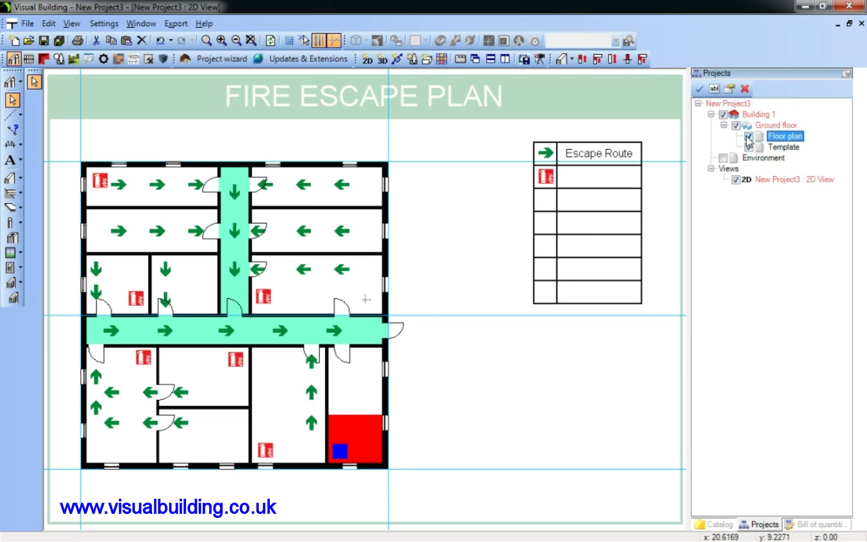
click(122, 136)
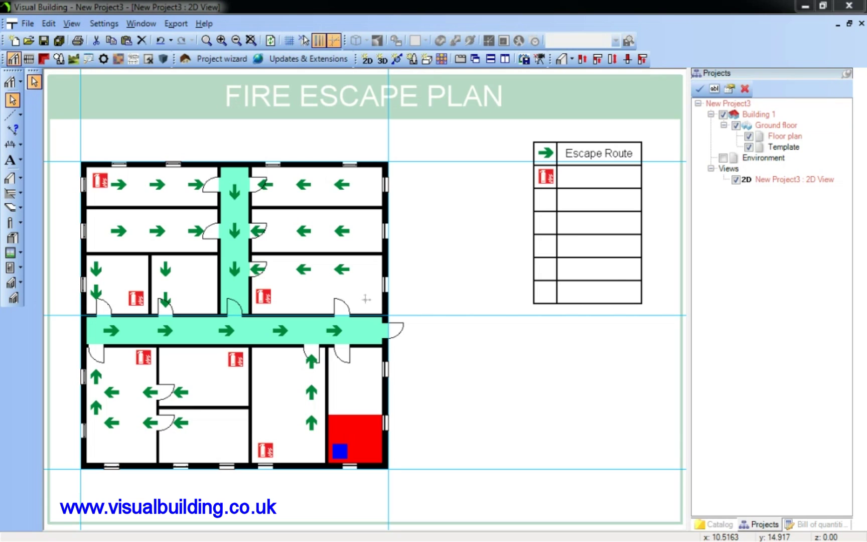
Open a new 2D-Graphic view of New Project3, zoomed and panned so the sheet fills the window.
click(412, 59)
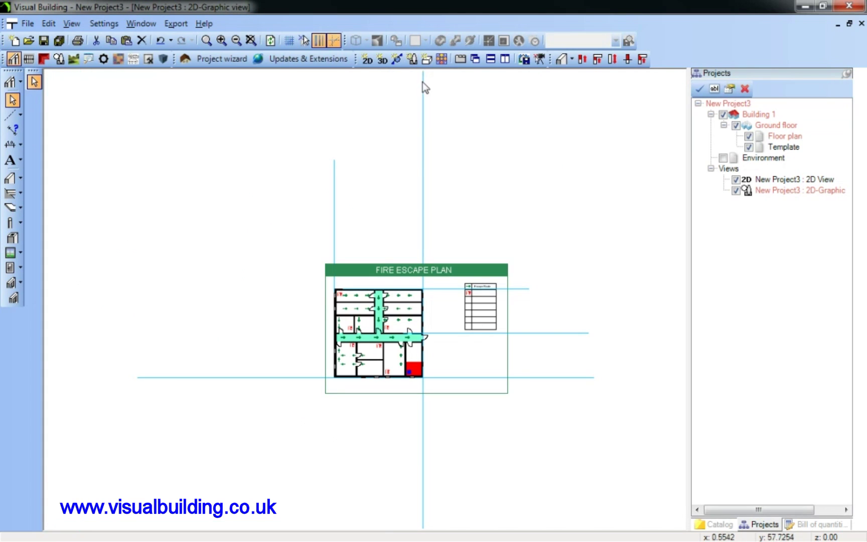
click(252, 42)
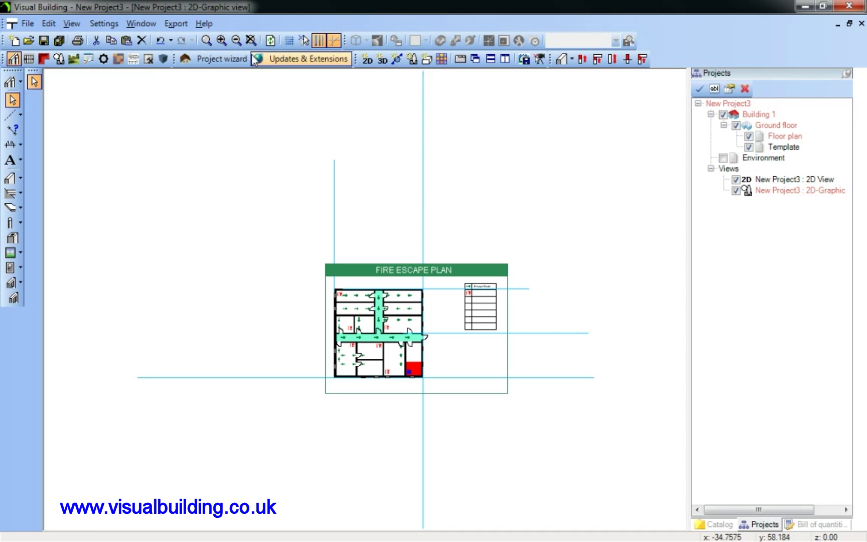
click(219, 42)
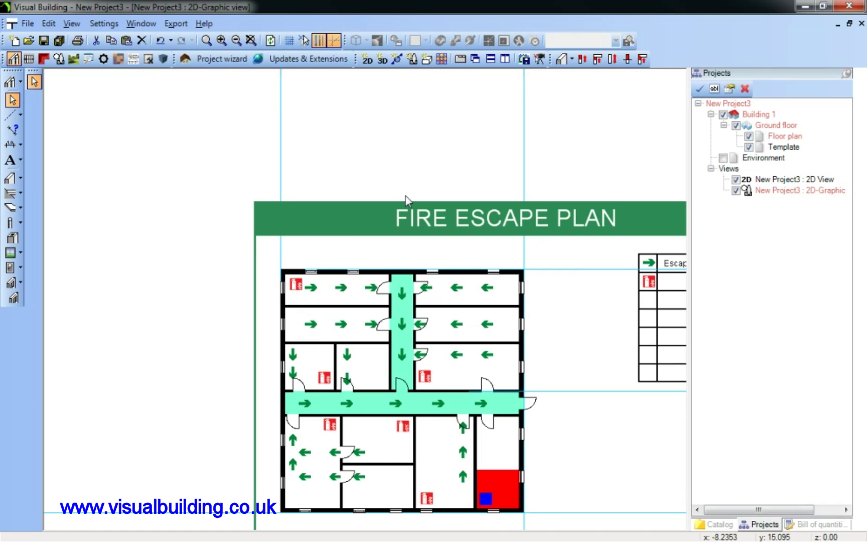
scroll(407, 200, right, 5)
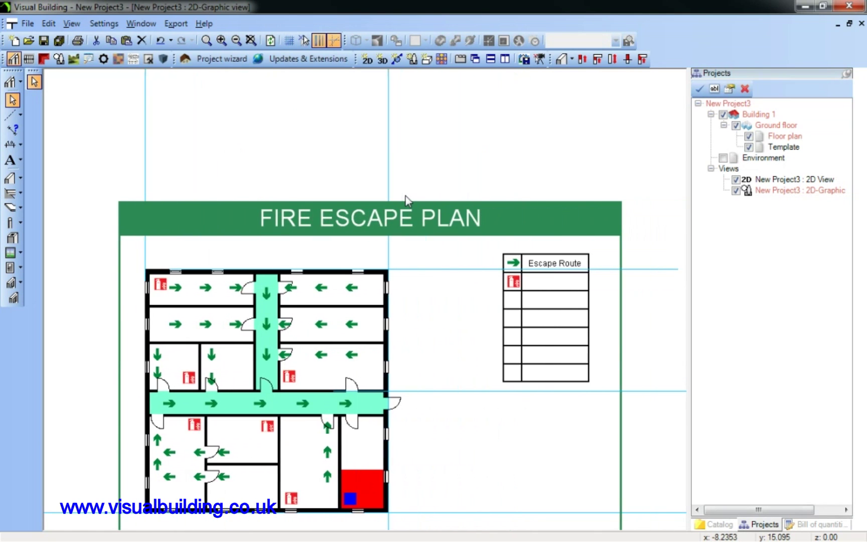
scroll(406, 200, down, 3)
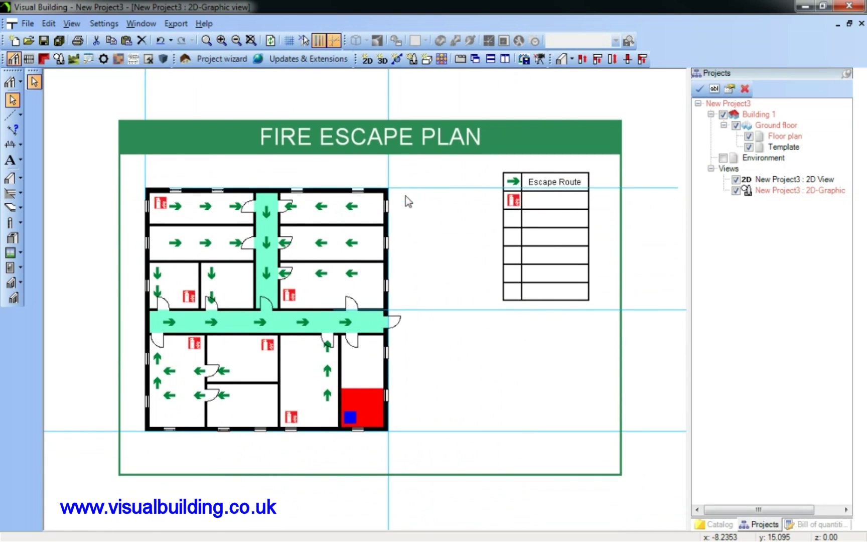